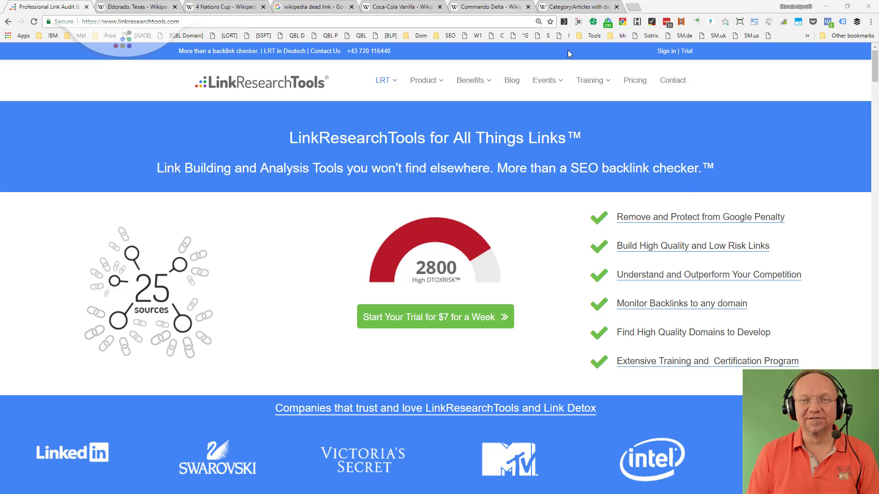
Step: Run LRT Link Checker on the LinkResearchTools homepage to test all its links
click(594, 26)
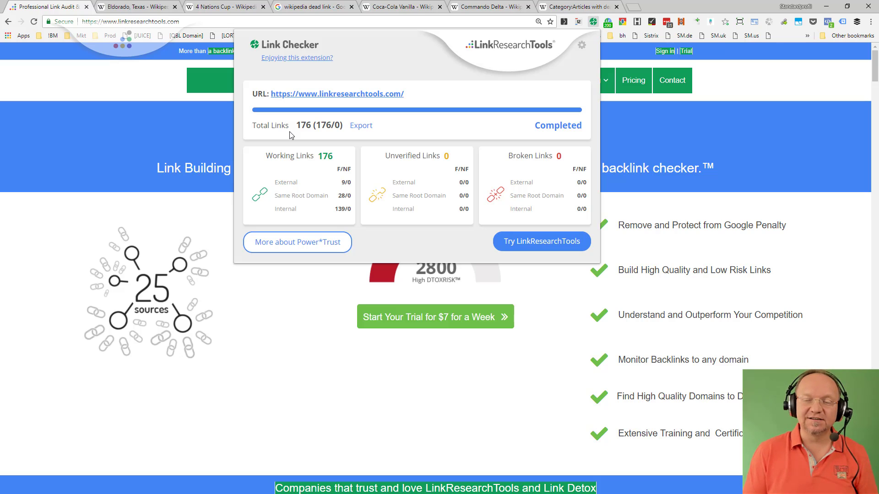
Step: Scroll down the homepage and check the Target URL cards of links marked working
mouse_move(420, 320)
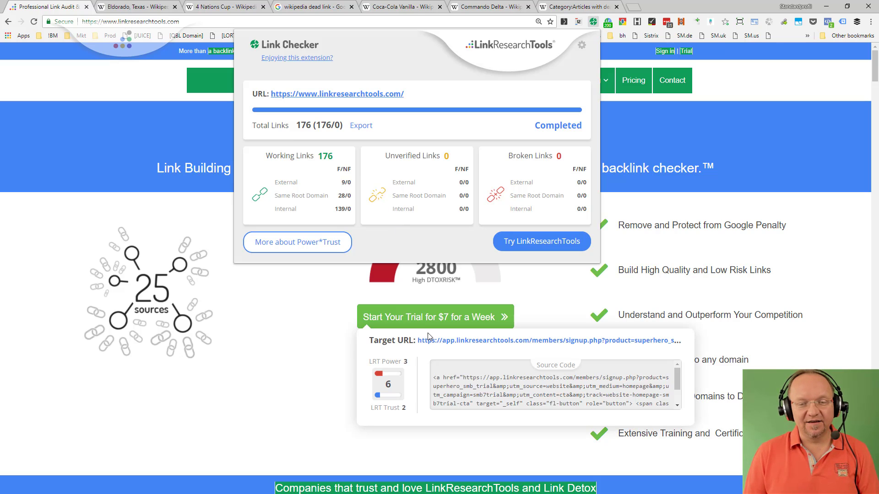
scroll(347, 442, down, 14)
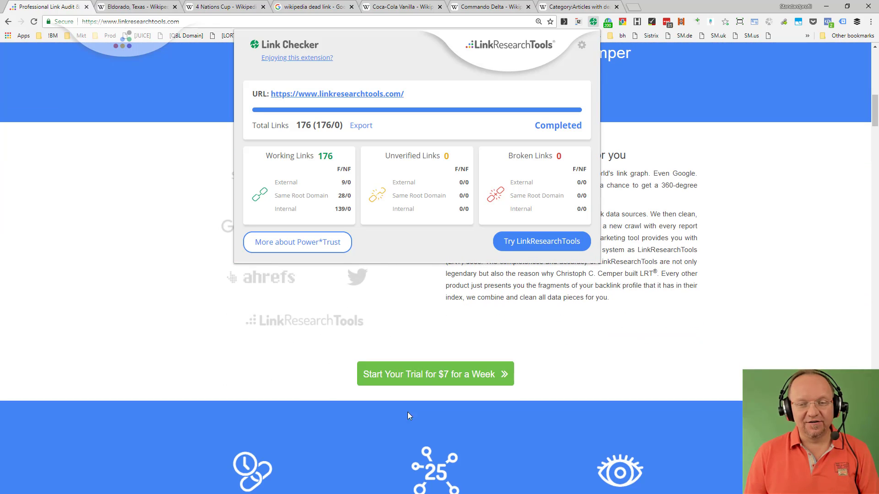
mouse_move(433, 379)
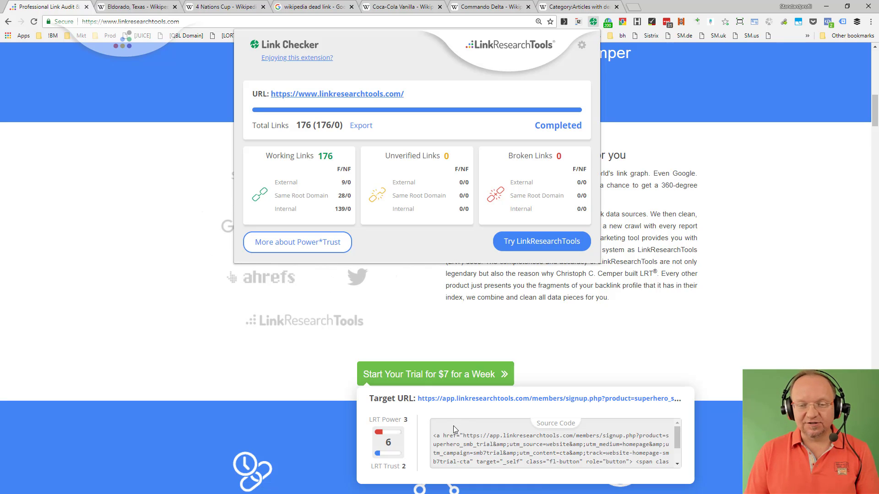
scroll(453, 426, down, 2)
scroll(351, 425, down, 9)
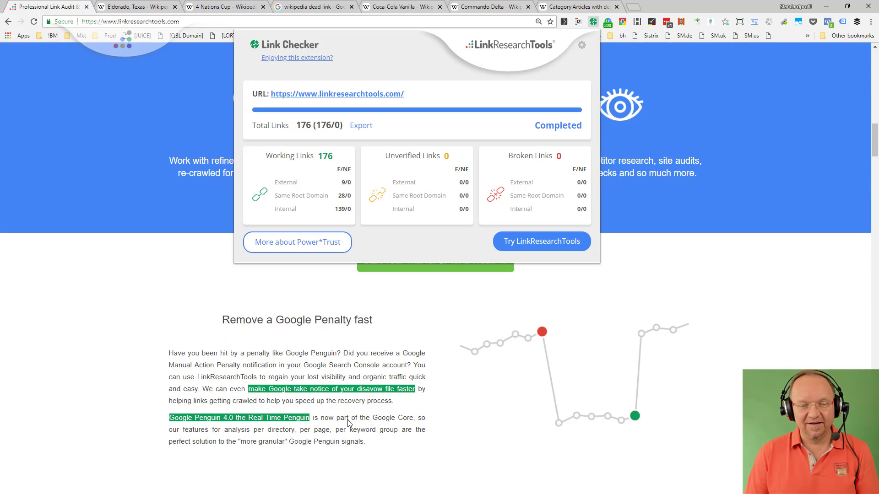
mouse_move(349, 394)
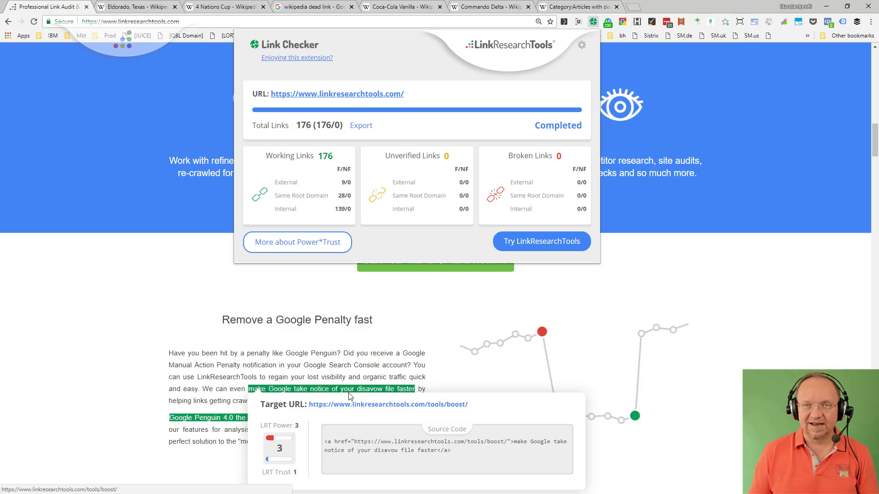
scroll(266, 381, down, 7)
scroll(266, 381, down, 12)
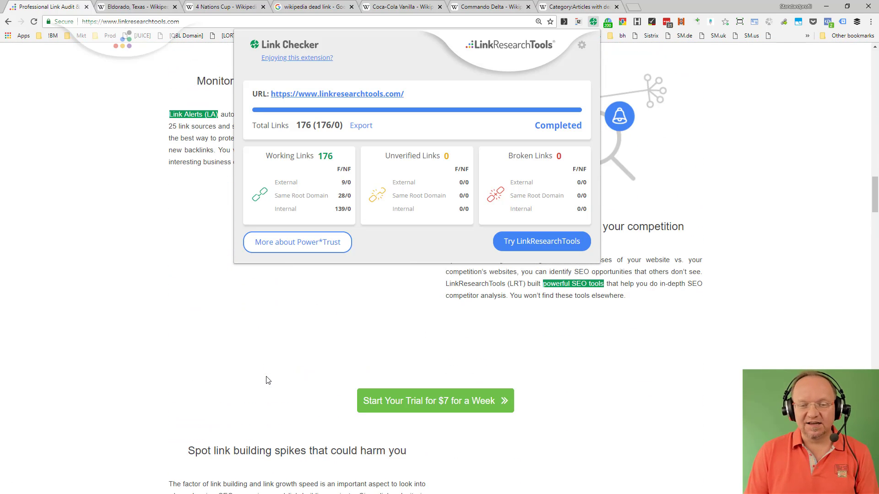
scroll(288, 376, down, 3)
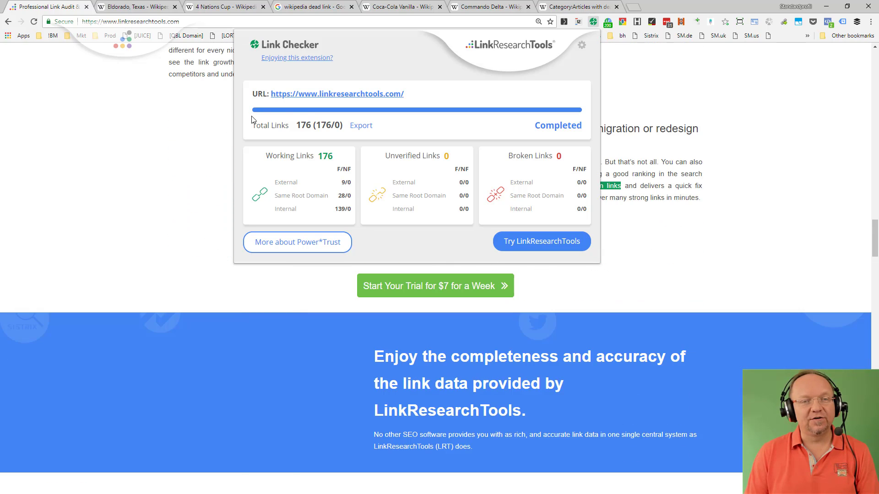
Step: Open the exported report and keep only Ok links with Same Root Domain checked
click(361, 126)
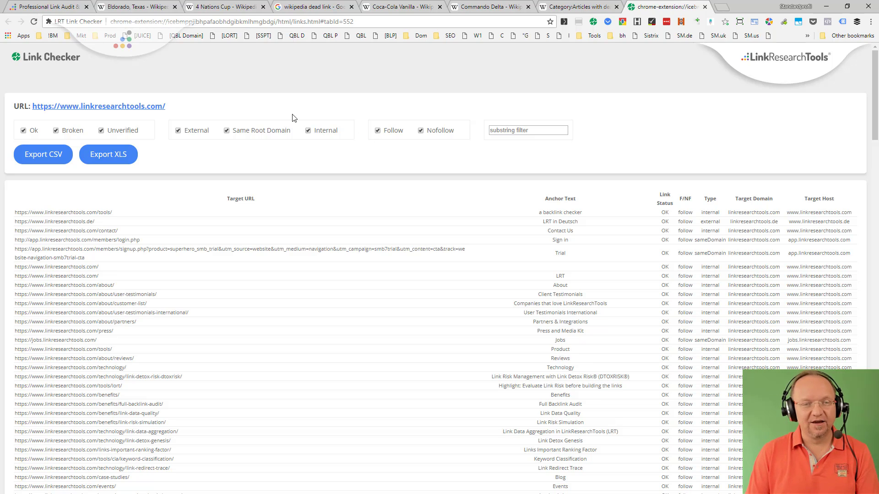
click(32, 130)
click(56, 131)
click(105, 132)
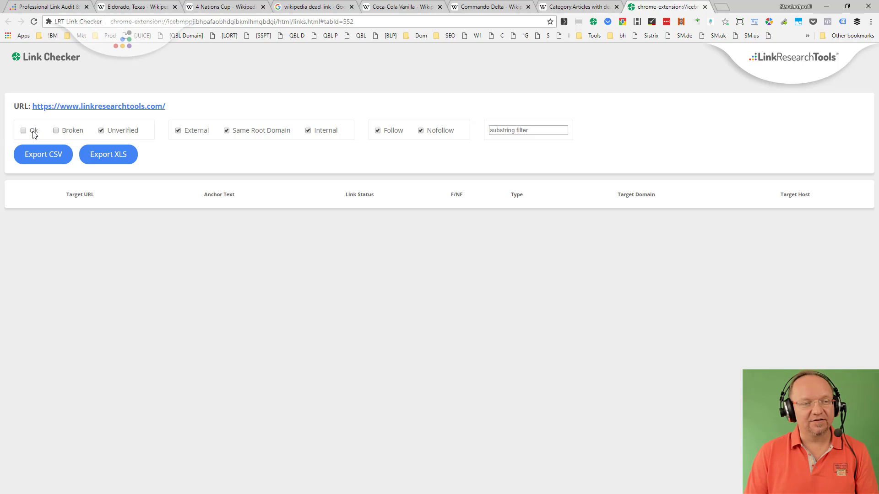
click(24, 131)
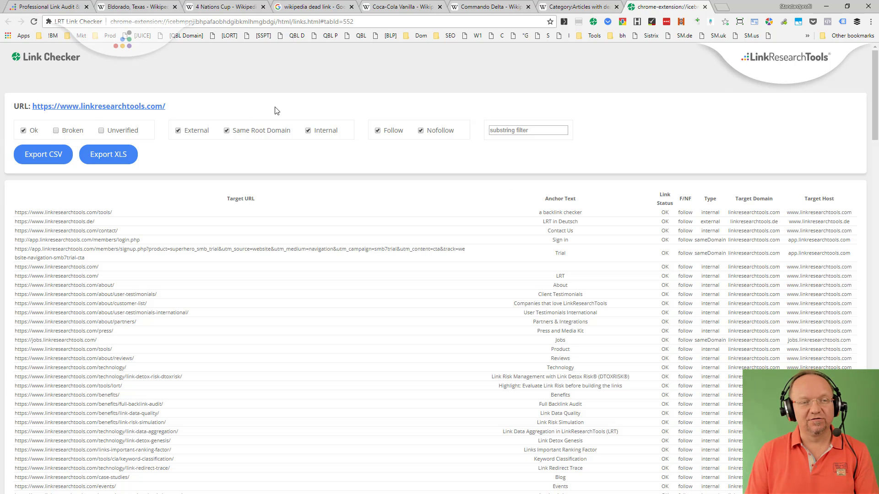
click(194, 131)
click(331, 133)
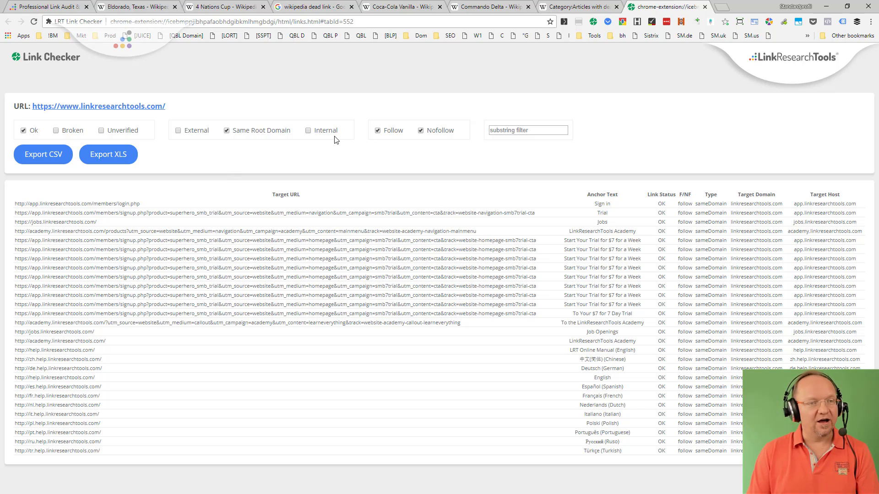
Step: Limit the report to Follow links by unticking Nofollow
click(393, 132)
click(443, 131)
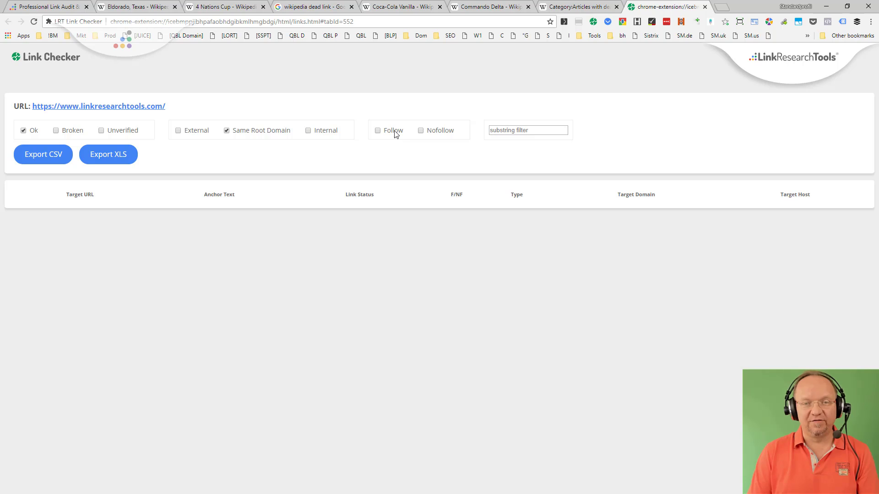
click(394, 135)
Step: Filter the report by the substring '.help', leaving the ten language help-site links
click(538, 131)
text(help)
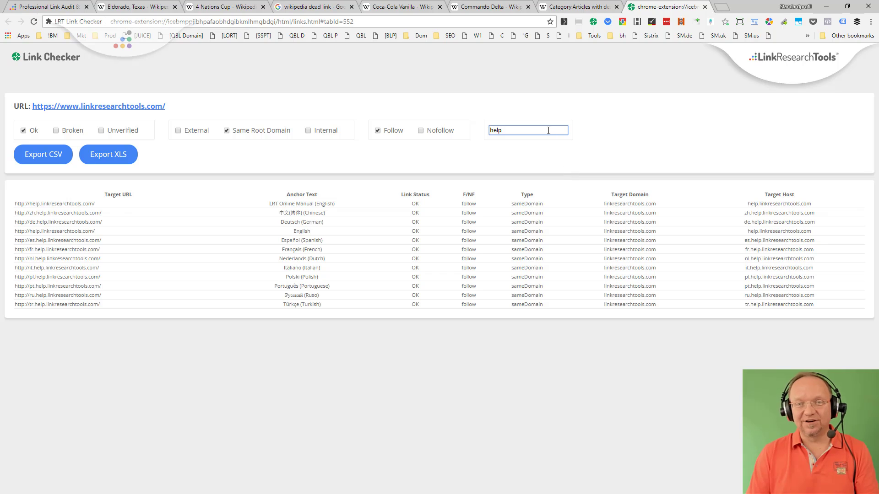
drag(548, 131, 481, 136)
key(BackSpace)
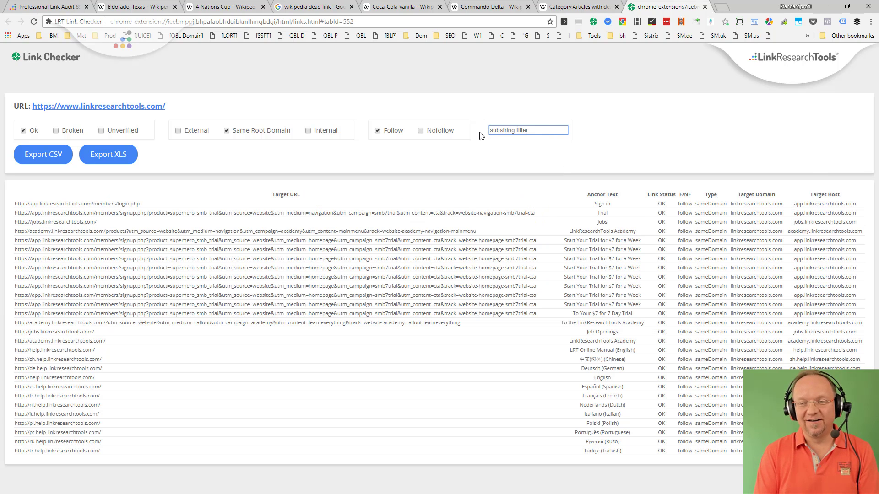
text(.help)
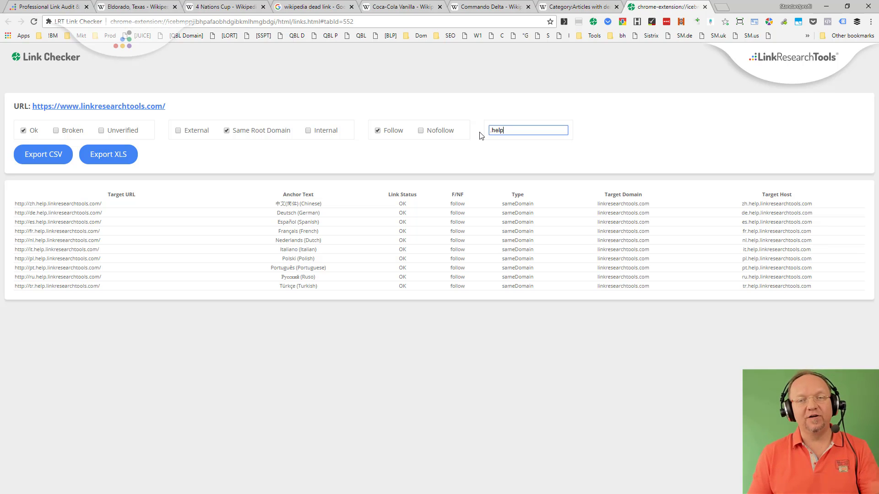
click(569, 74)
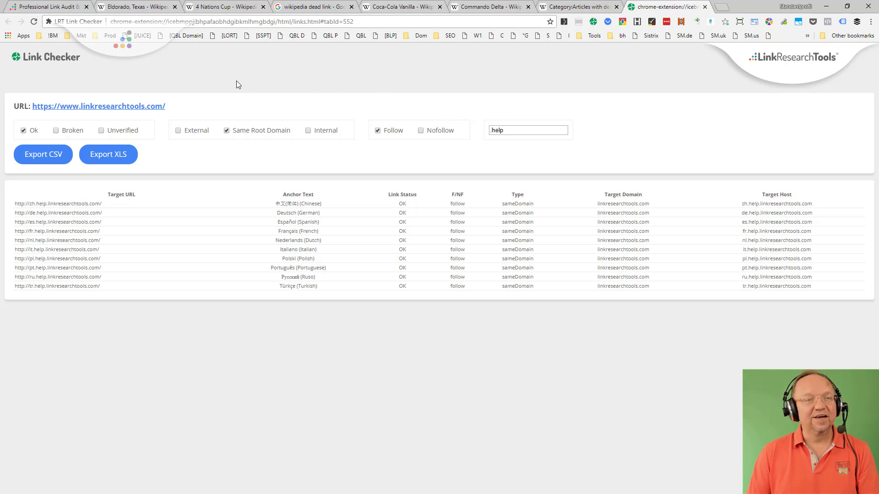
Step: Scan the Eldorado, Texas article, review its two red 404 references, then switch to 4 Nations Cup
click(132, 7)
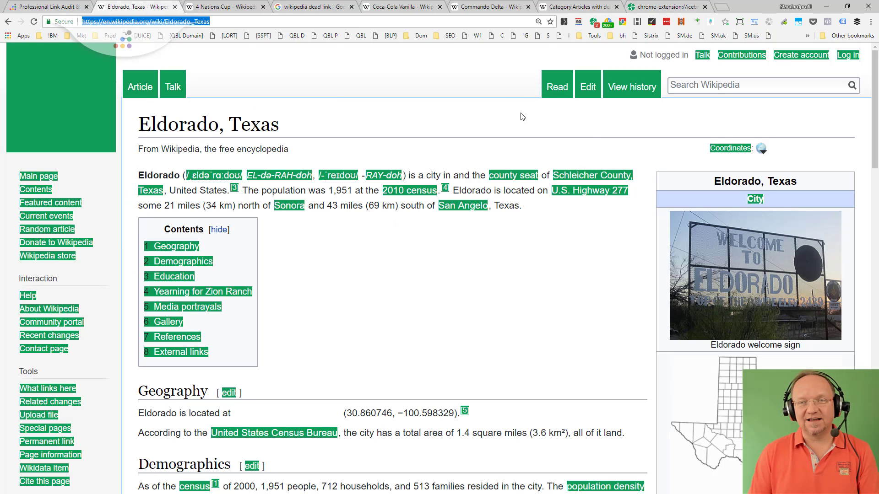
click(595, 28)
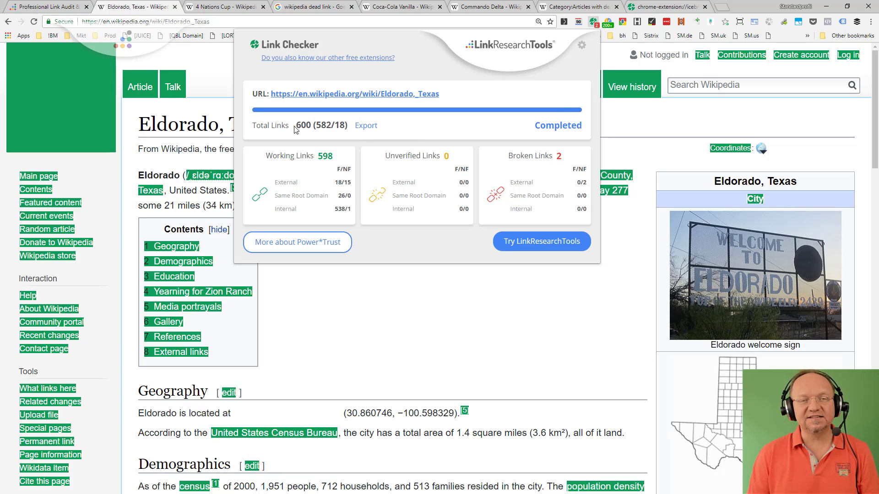
drag(313, 126, 344, 129)
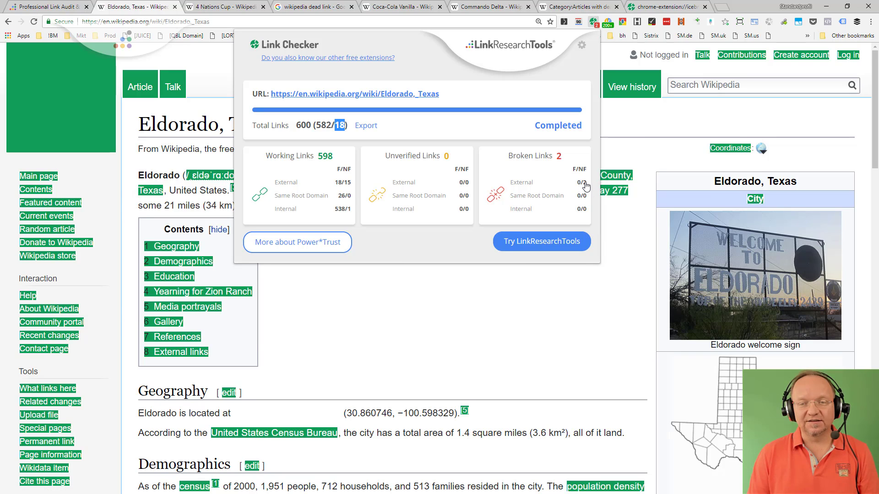
scroll(876, 173, down, 15)
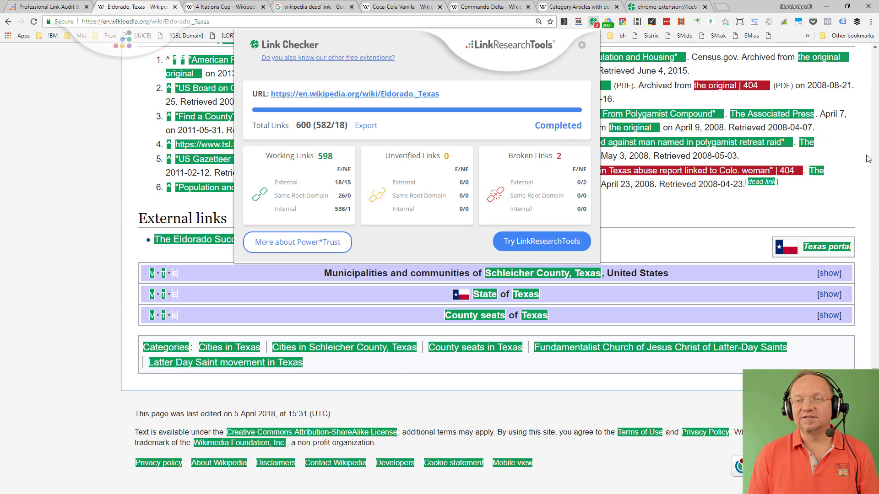
mouse_move(734, 90)
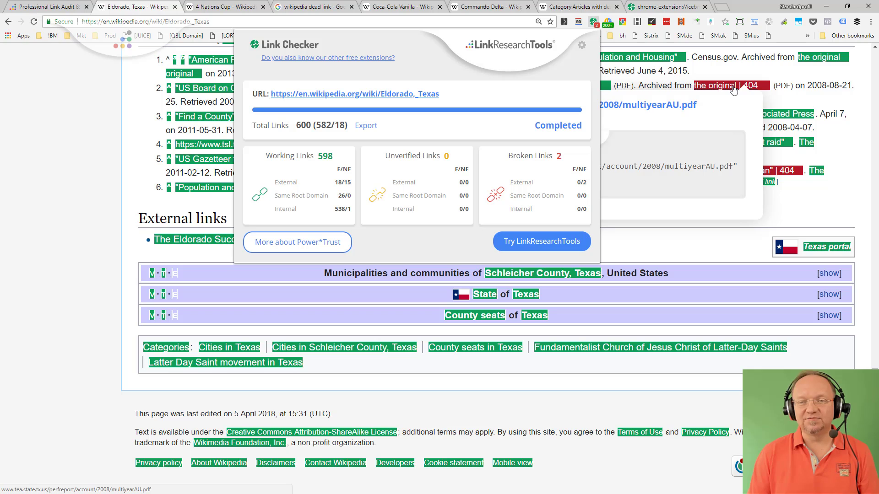
key(Escape)
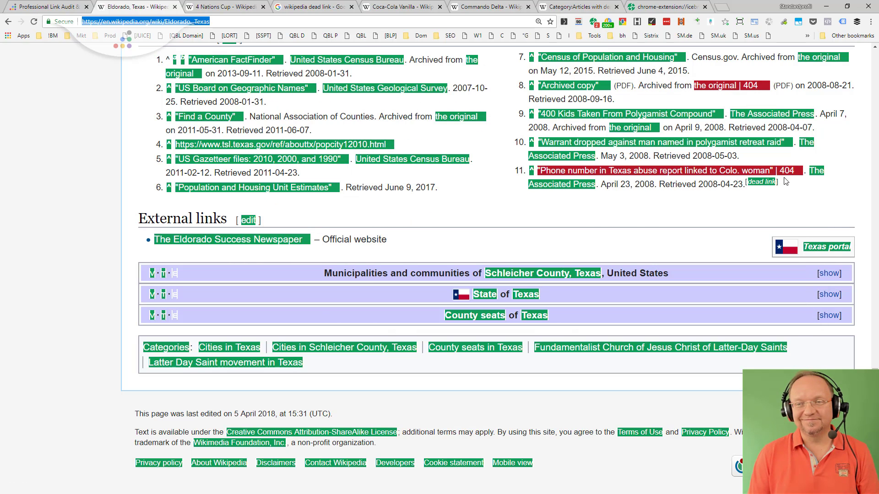
mouse_move(763, 176)
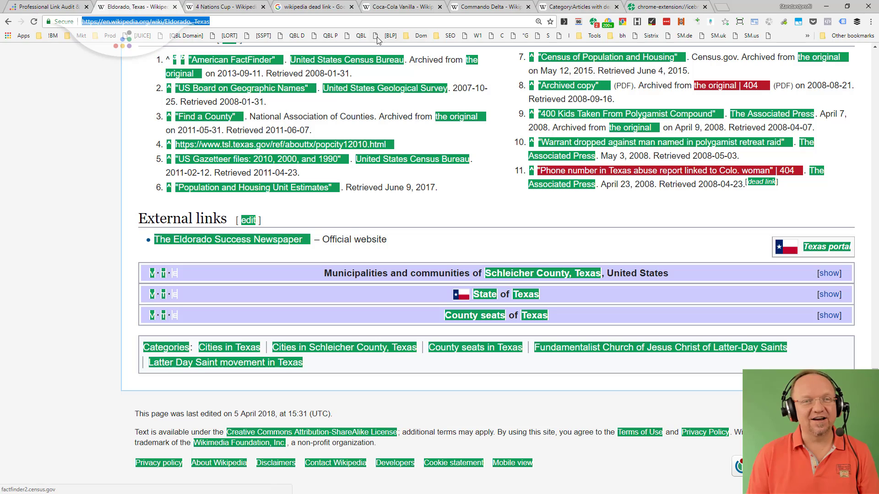
click(230, 8)
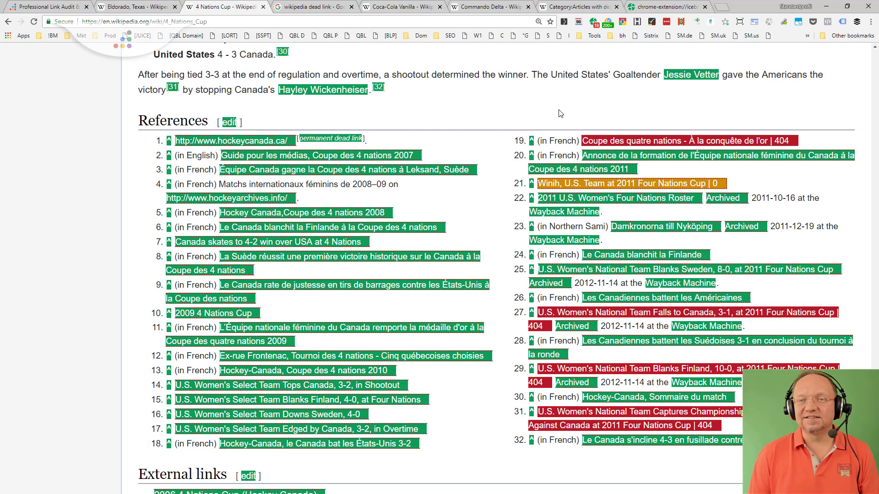
Step: Scan the 4 Nations Cup article and jump to one of its broken links
click(594, 23)
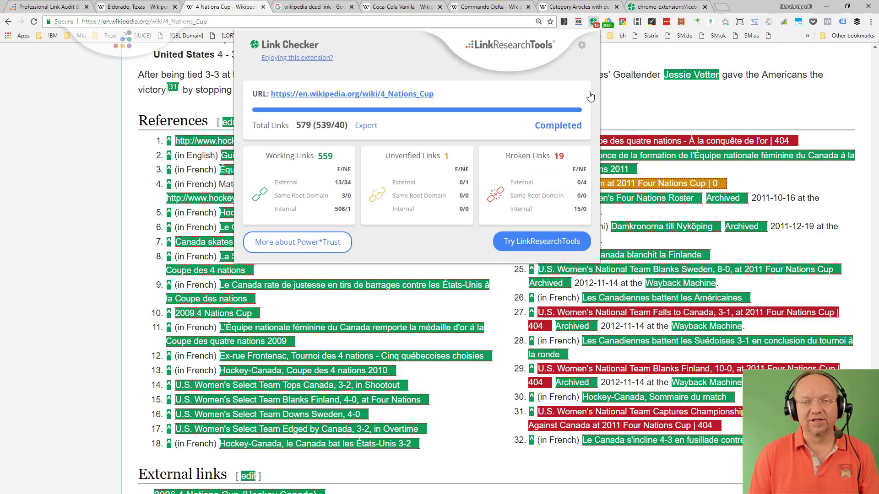
click(559, 156)
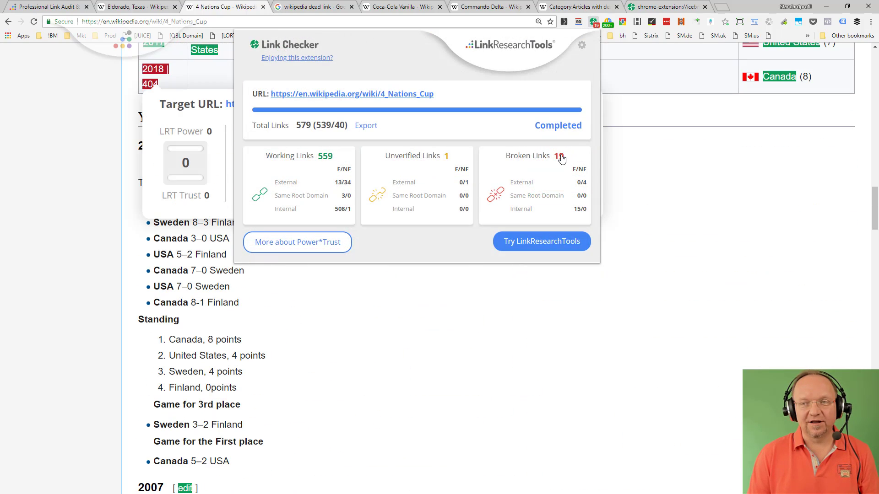
click(702, 167)
scroll(412, 229, up, 5)
mouse_move(153, 305)
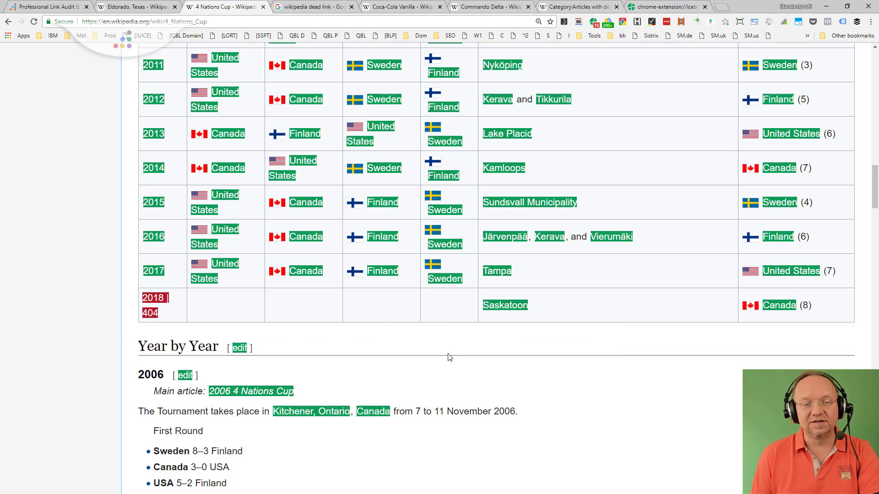
scroll(449, 339, down, 5)
scroll(499, 332, down, 8)
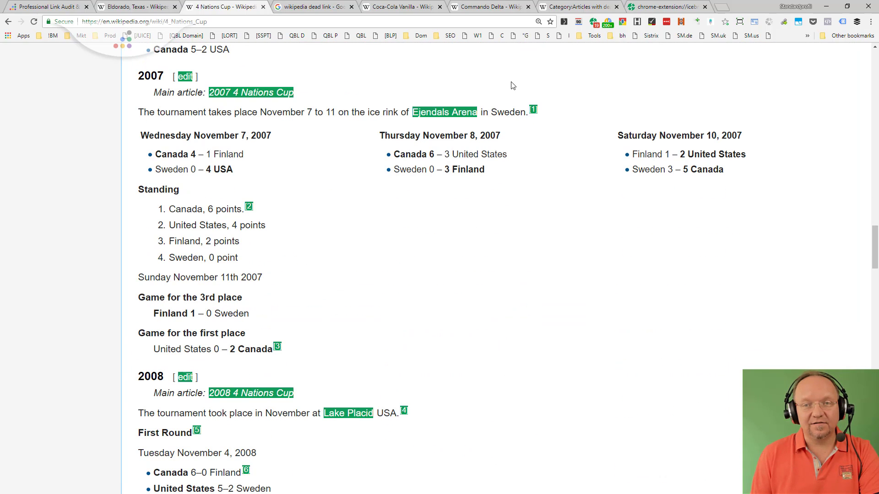
Step: Reopen the scan summary and scroll through its link statistics
click(594, 22)
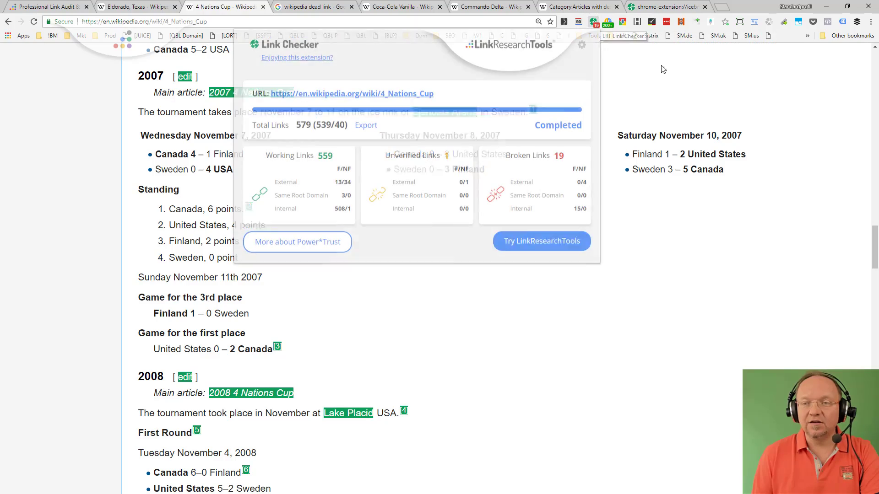
scroll(560, 163, down, 20)
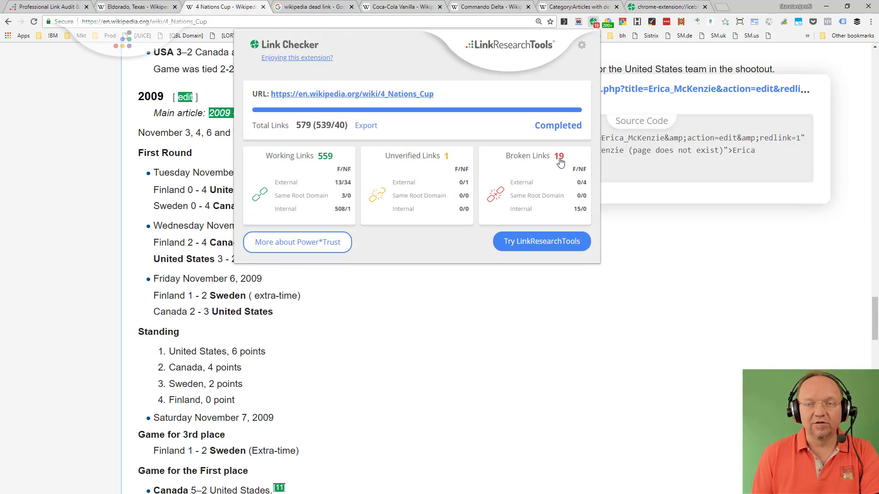
scroll(561, 163, down, 9)
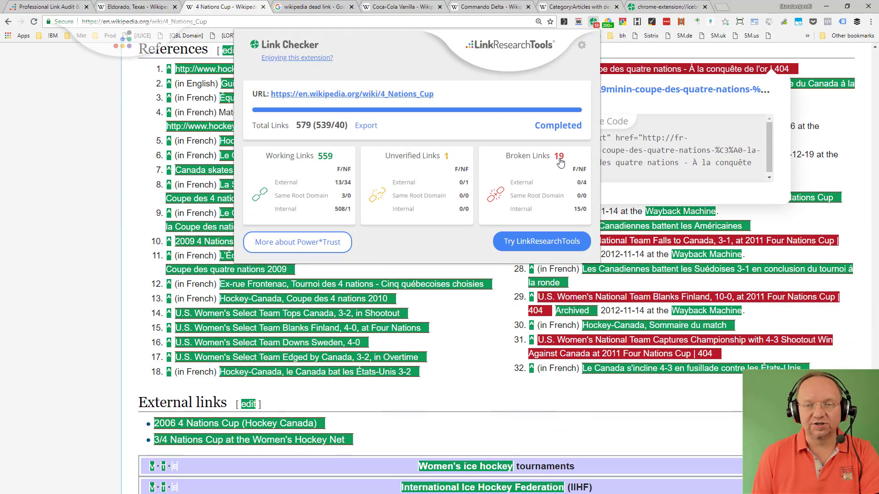
scroll(561, 163, down, 4)
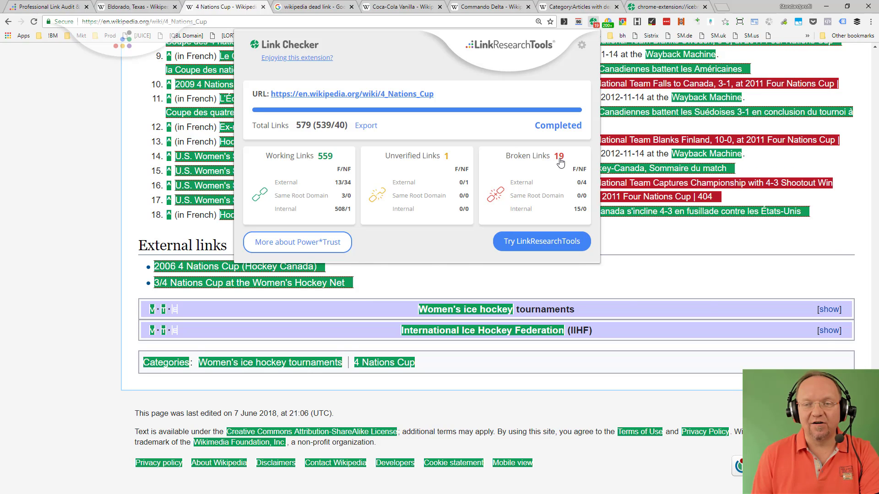
scroll(561, 163, up, 1)
click(591, 27)
click(590, 26)
click(846, 115)
Step: Inspect highlighted links, then bring back the summary: 579 links, 559 working, 19 broken
scroll(696, 154, up, 5)
scroll(662, 153, up, 15)
scroll(661, 153, down, 7)
mouse_move(484, 179)
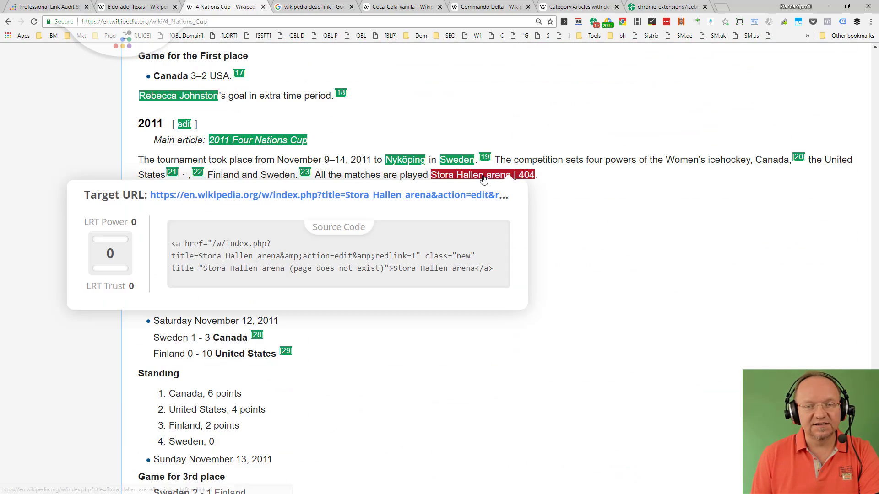
mouse_move(457, 154)
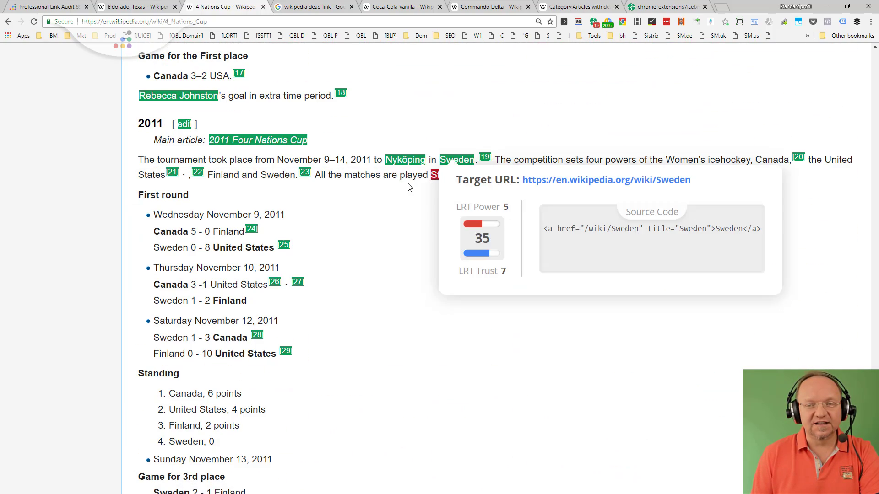
mouse_move(433, 176)
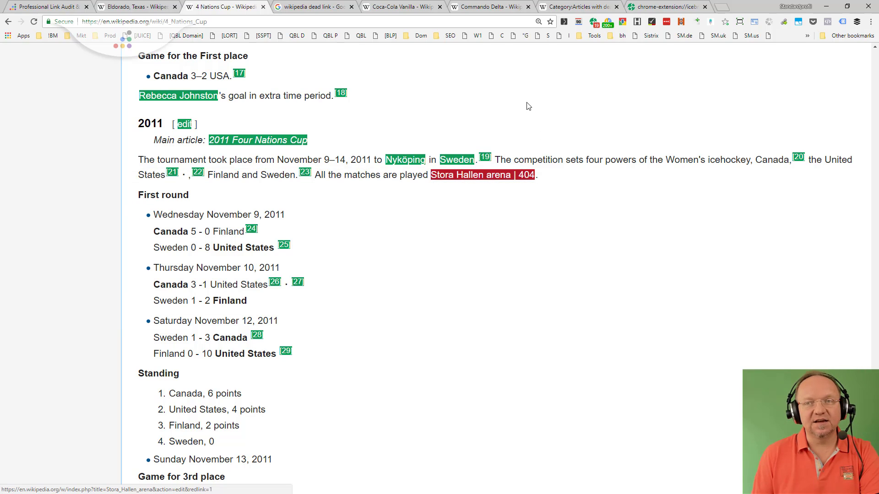
click(594, 22)
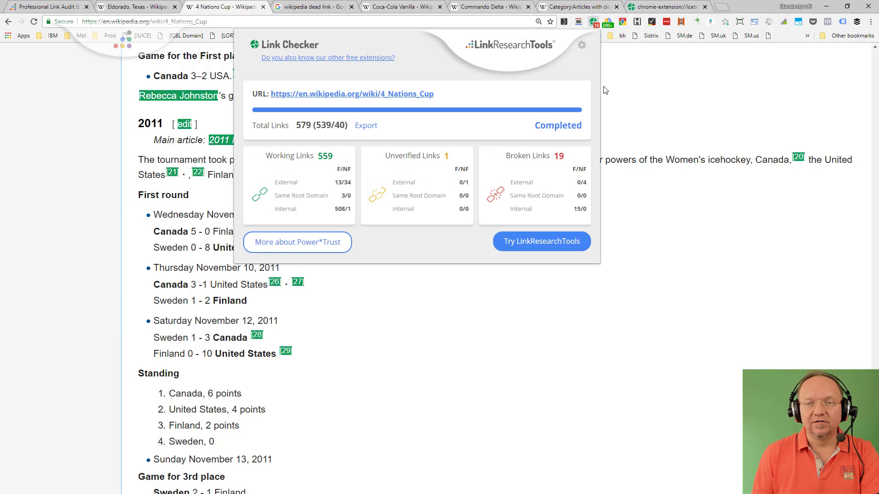
Step: Glance at the options, then locate the page's one unverified link from the summary
click(582, 45)
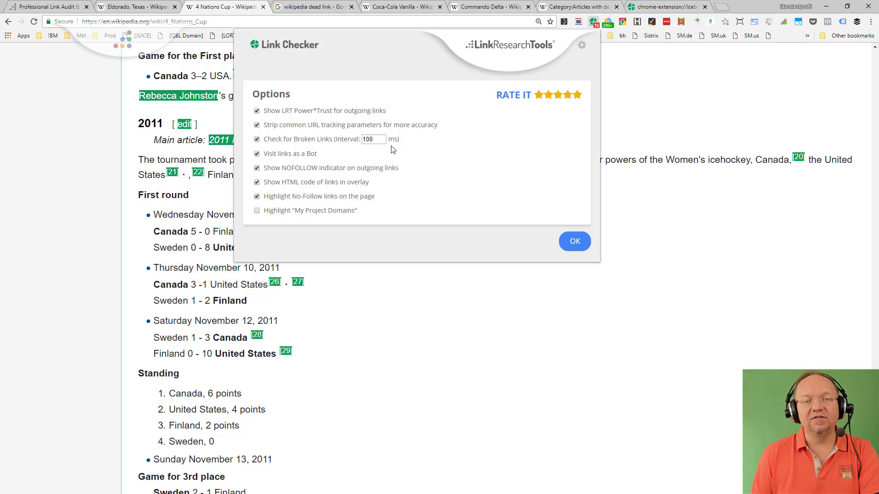
click(640, 86)
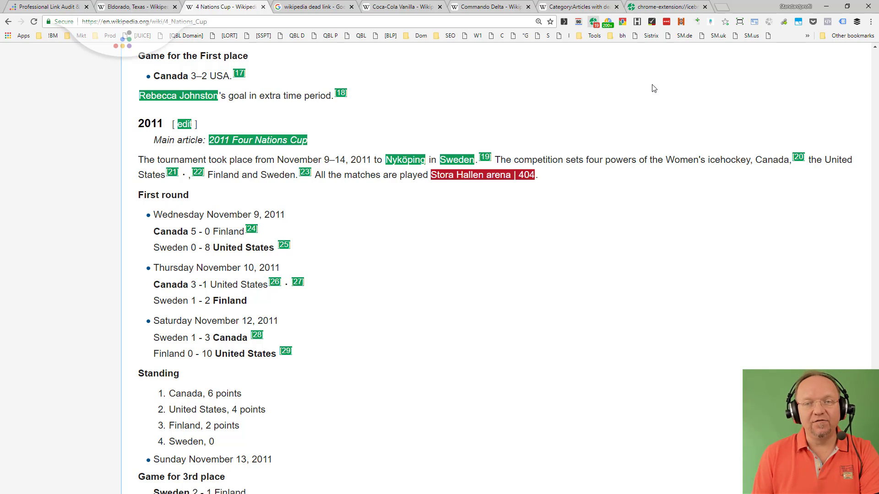
click(594, 23)
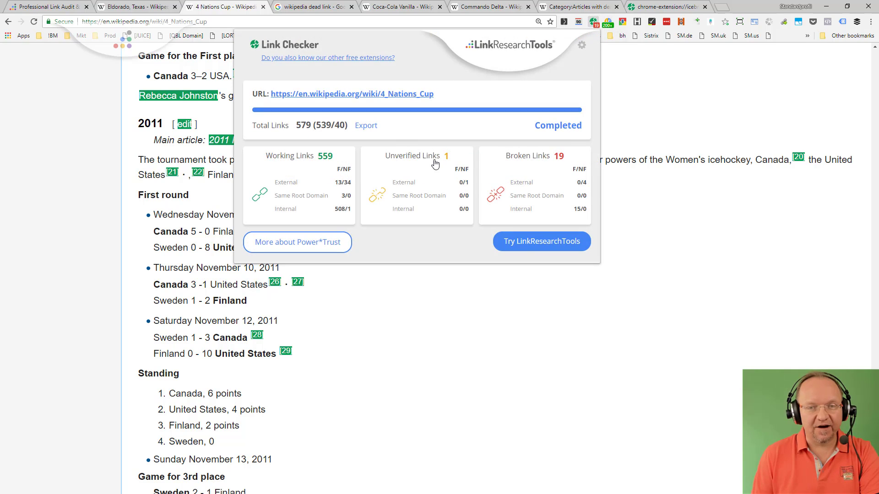
click(465, 185)
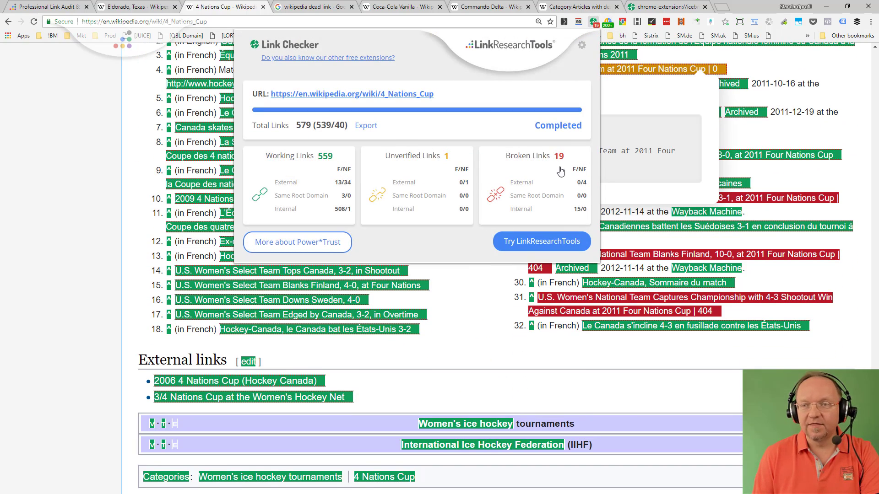
mouse_move(672, 69)
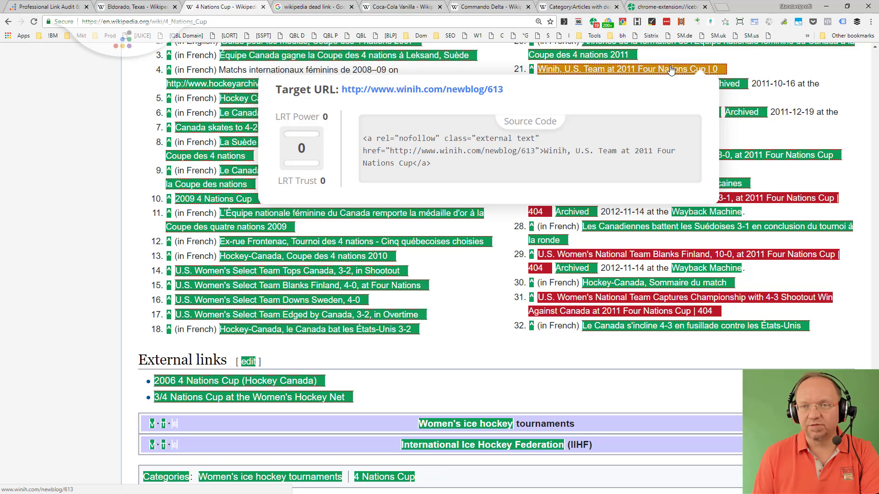
click(594, 23)
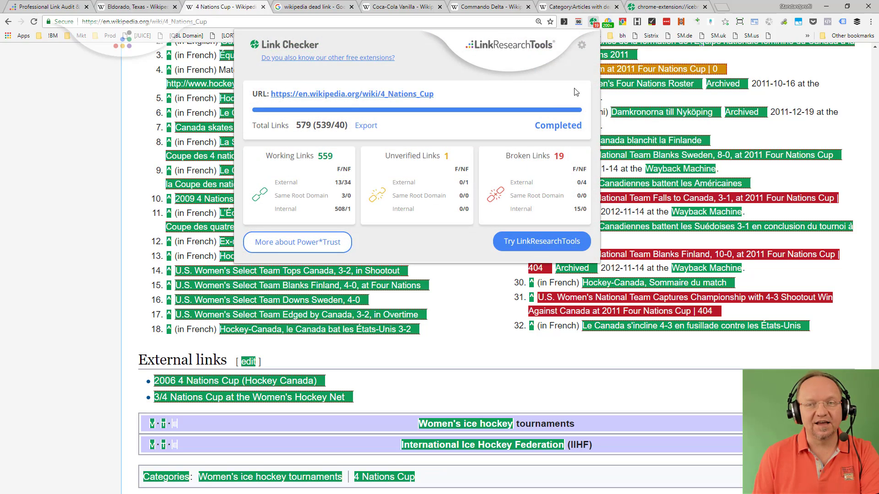
Step: Change the broken-link check interval in the options from 100 to 500 ms
click(581, 45)
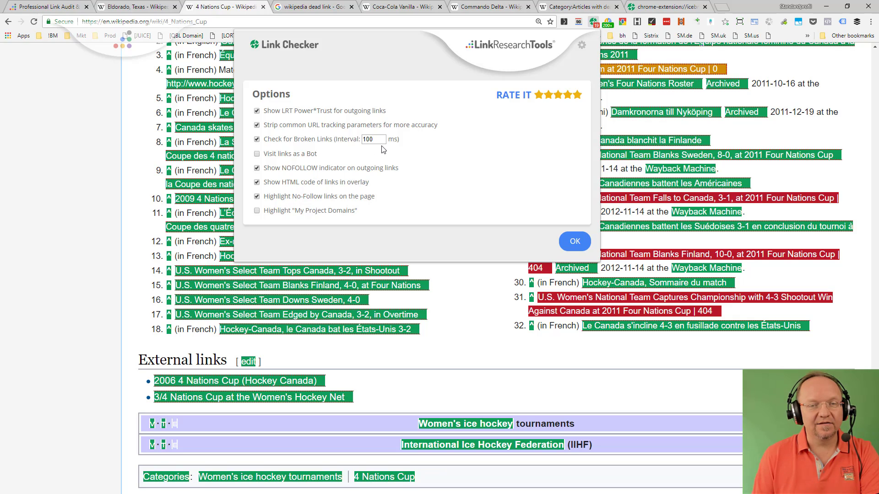
double_click(368, 140)
text(500)
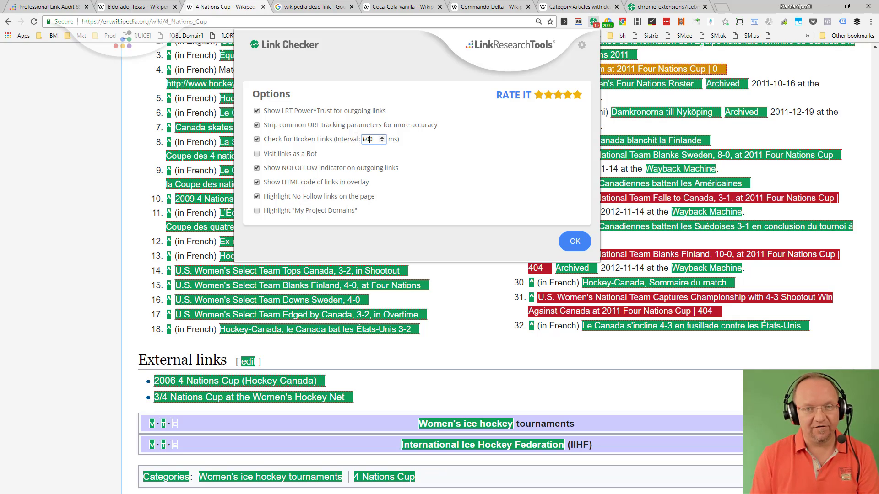
click(490, 339)
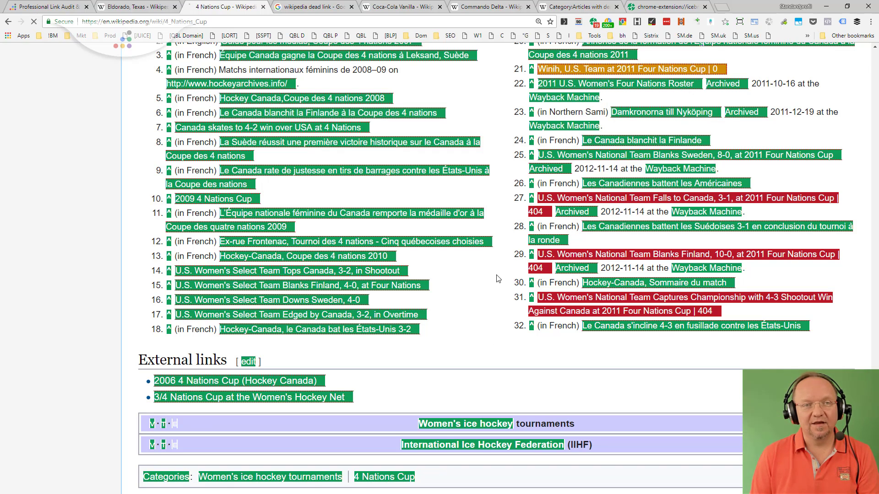
Step: Reload the 4 Nations Cup page and follow the rescan at the 500 ms interval
click(594, 23)
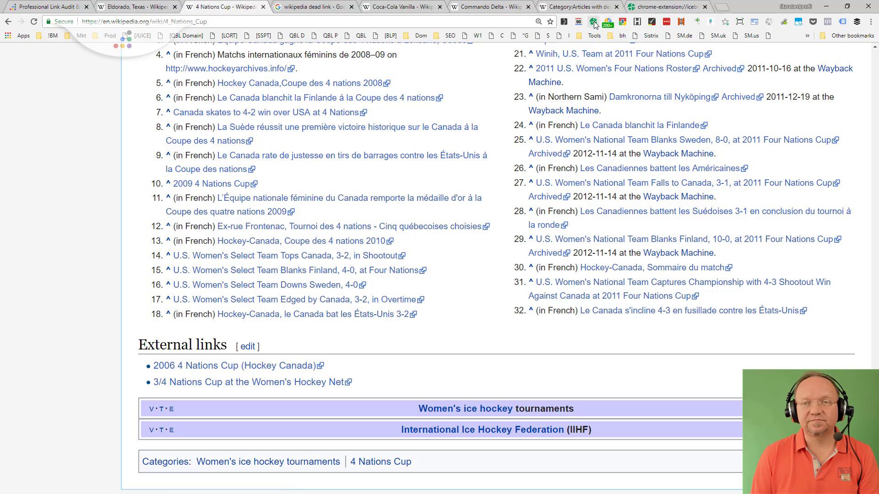
click(593, 23)
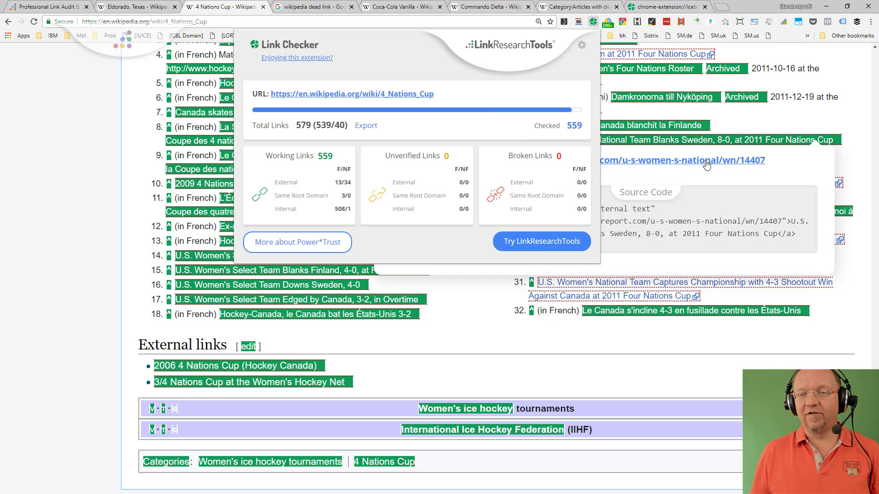
mouse_move(662, 298)
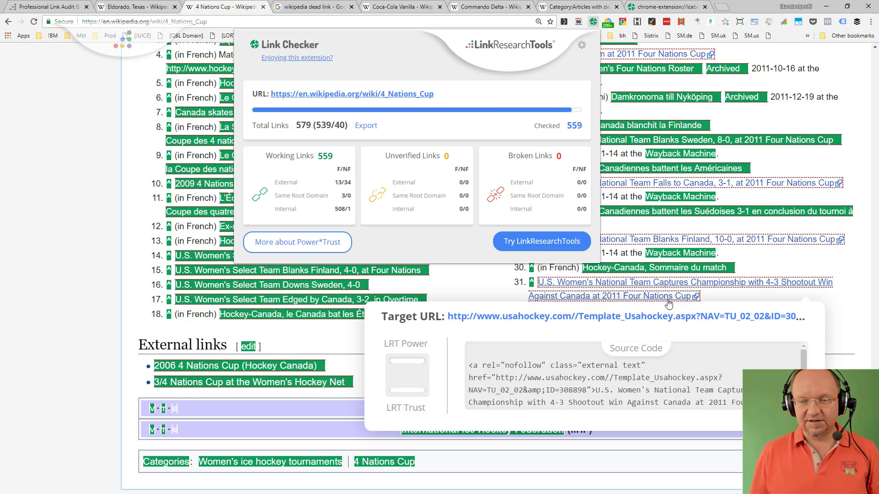
mouse_move(688, 269)
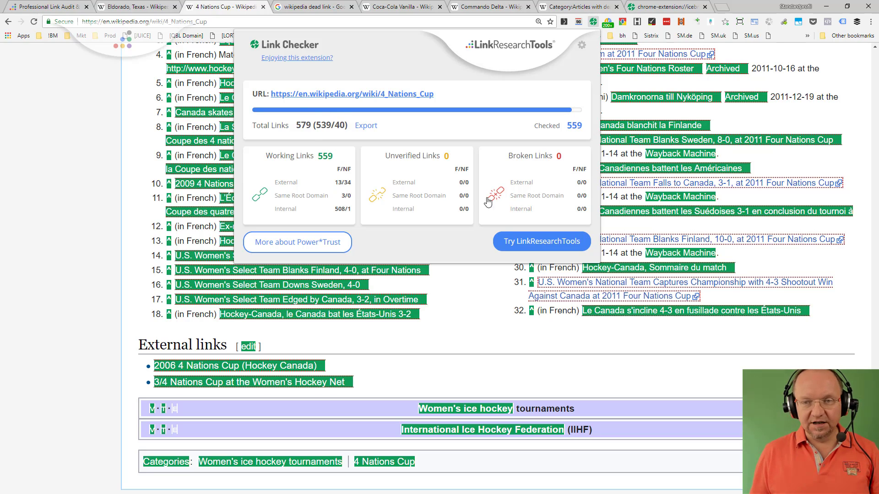
triple_click(572, 124)
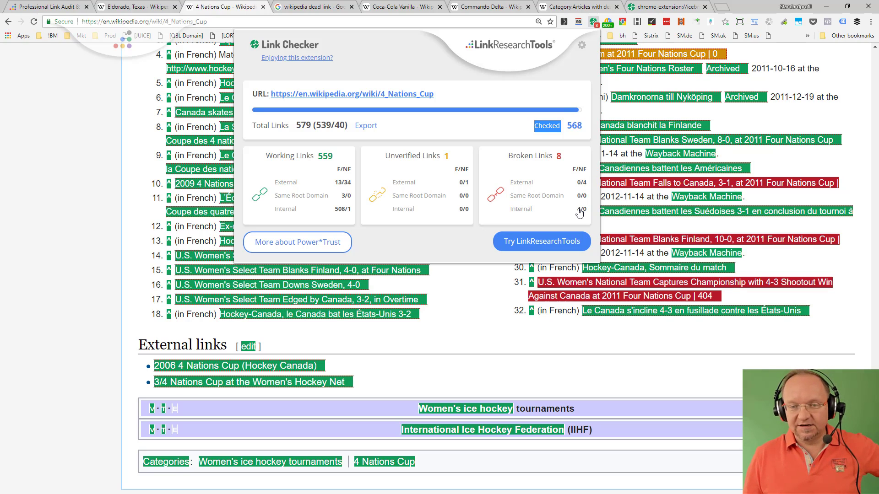
mouse_move(748, 284)
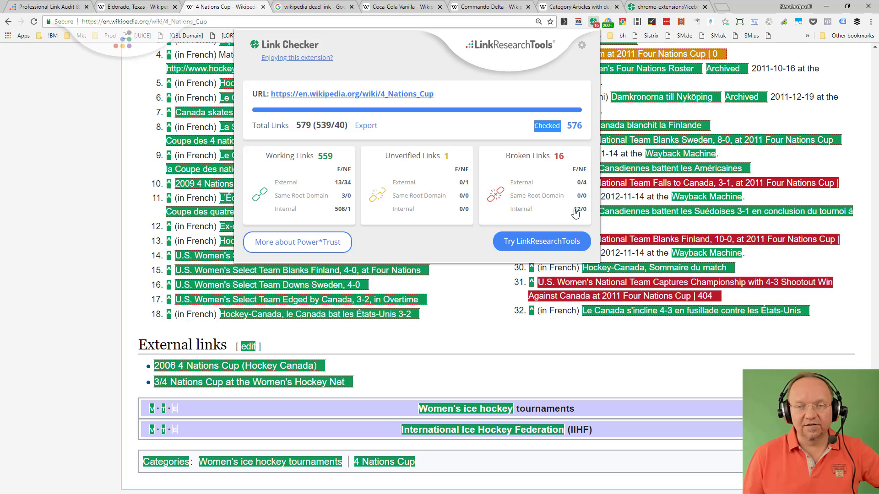
Step: Jump through the broken internal links, including the one in the 2009 section
click(576, 213)
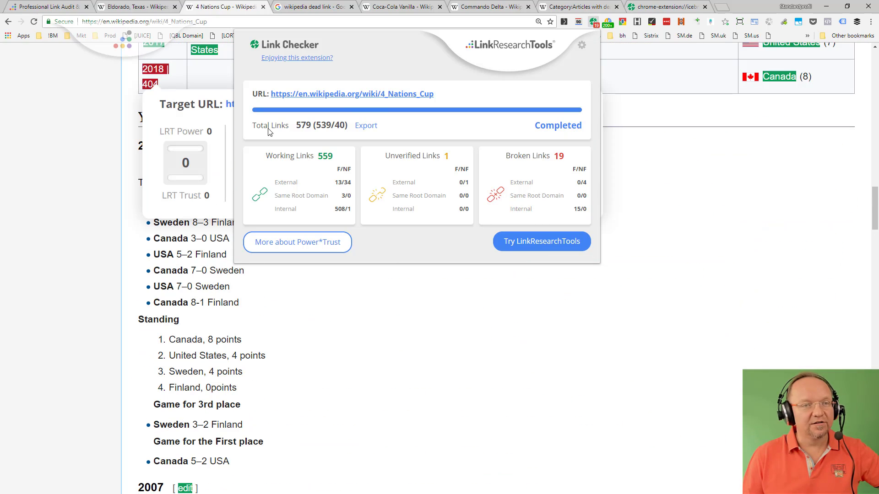
click(578, 211)
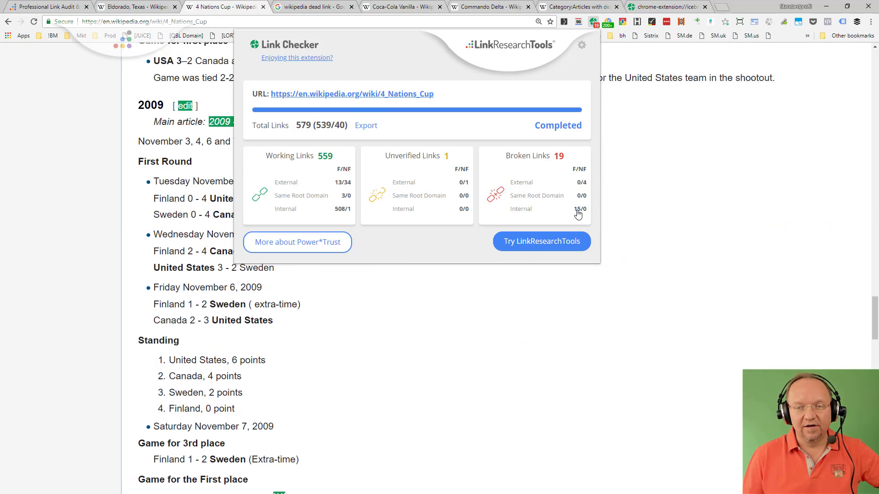
click(659, 242)
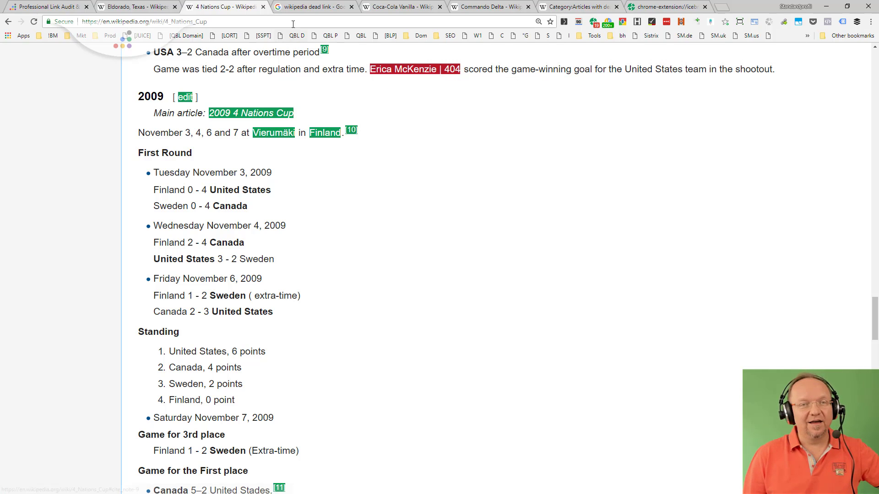
Step: Show the Coca-Cola Vanilla results and jump to its red 404 citations in Notes
click(399, 7)
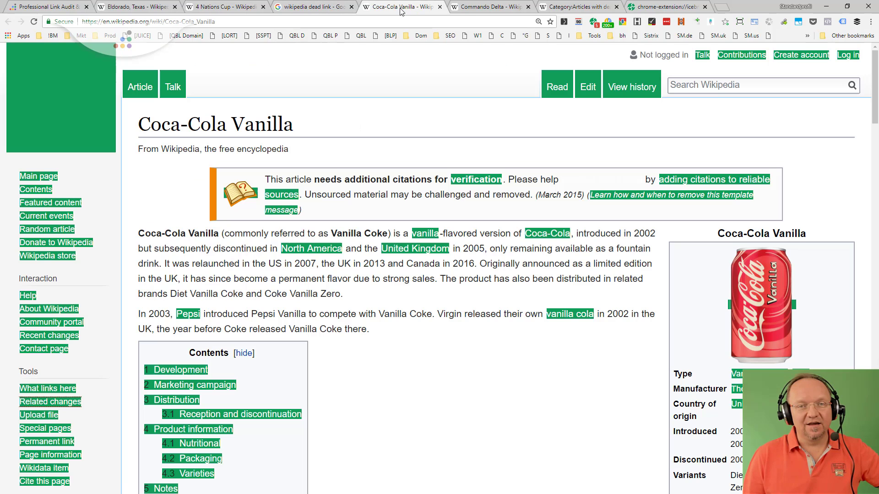
click(593, 22)
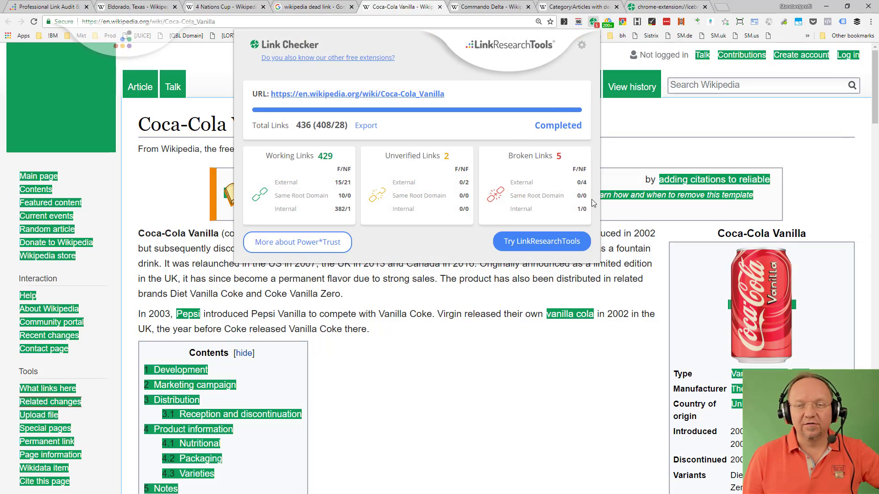
click(579, 209)
click(580, 209)
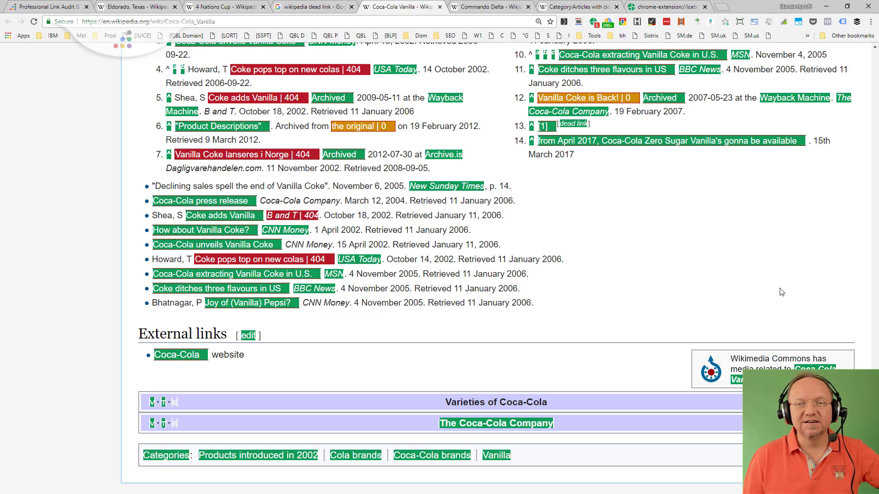
mouse_move(583, 101)
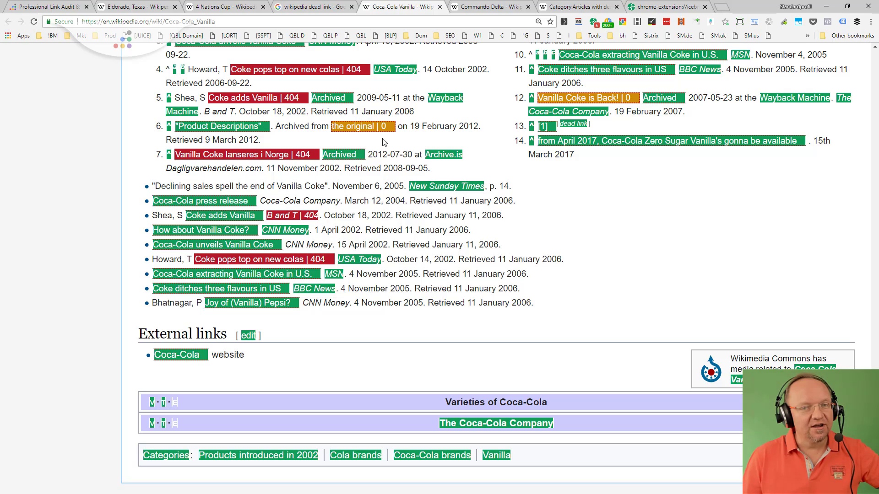
mouse_move(372, 131)
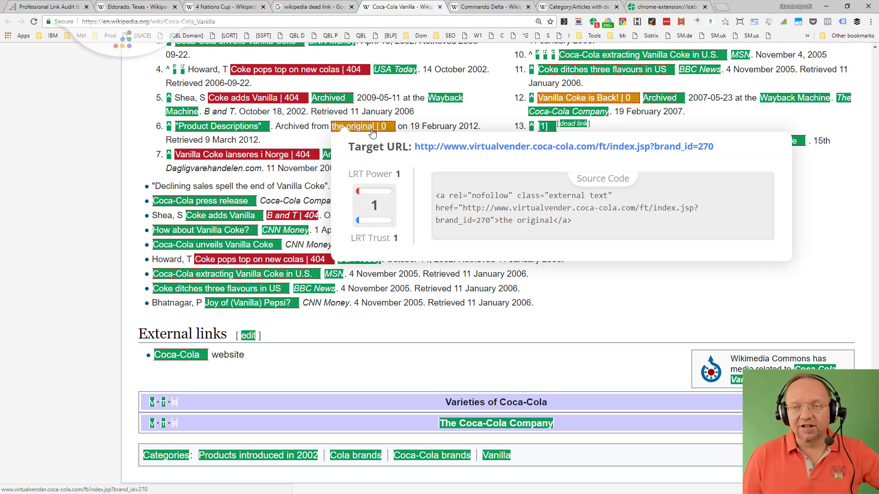
mouse_move(232, 132)
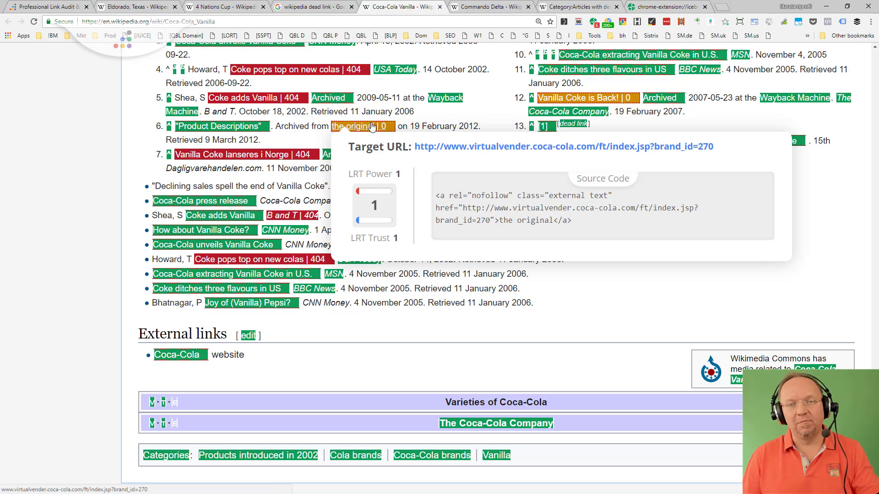
drag(481, 128, 410, 129)
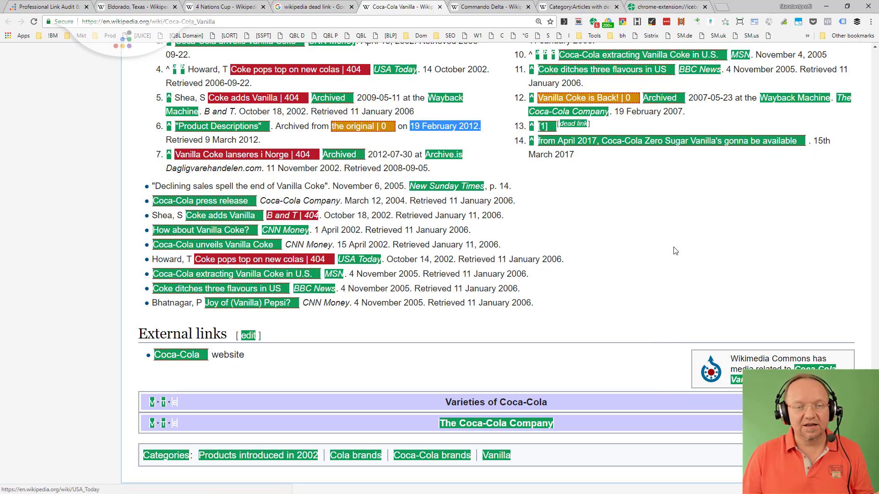
Step: Review Commando Delta's red 404 links, then bring up the October 2012 dead-links category page
click(497, 7)
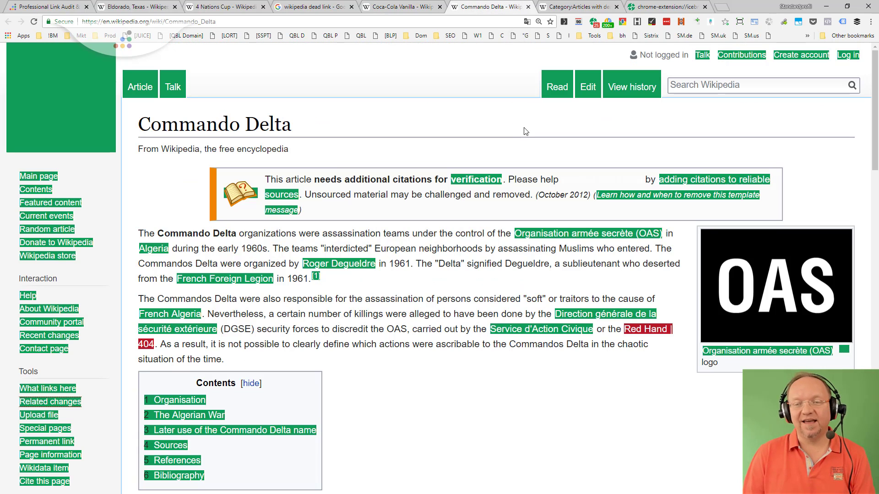
mouse_move(143, 353)
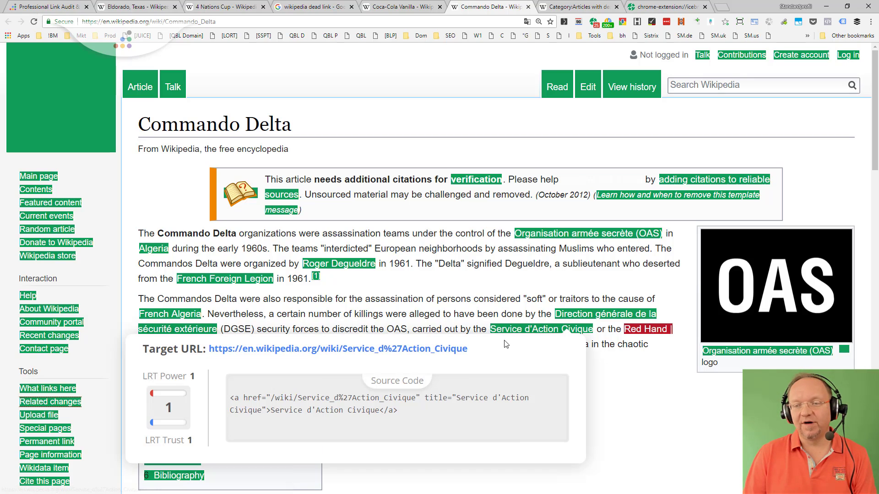
scroll(700, 333, down, 12)
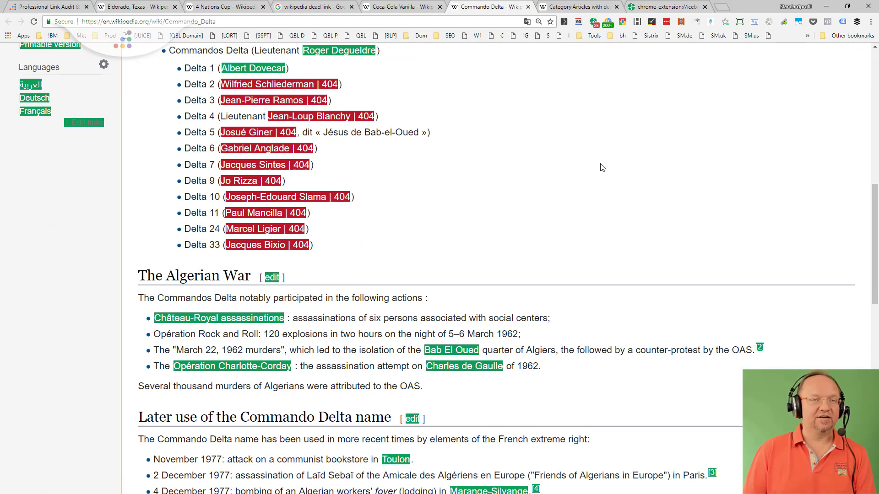
scroll(600, 164, up, 2)
mouse_move(316, 180)
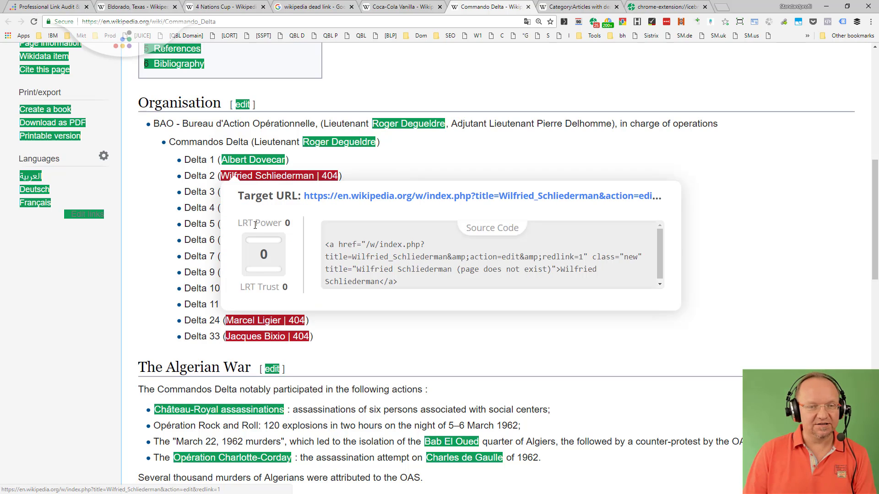
mouse_move(260, 254)
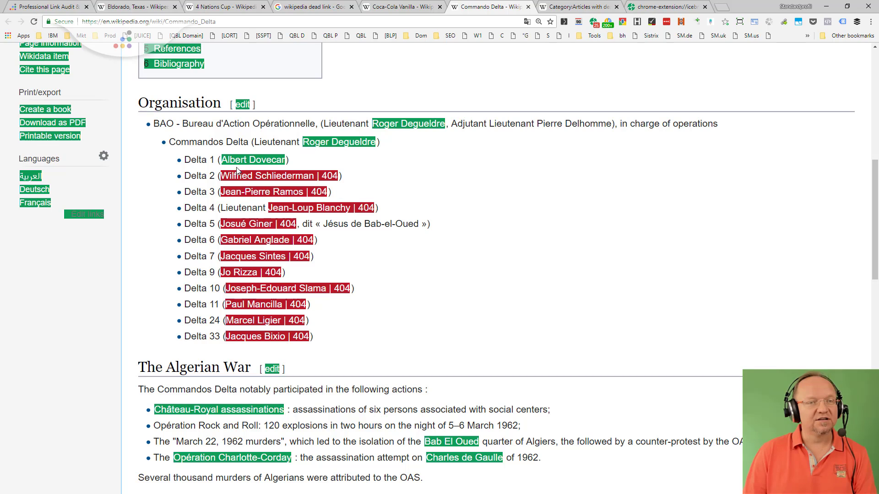
scroll(607, 235, down, 15)
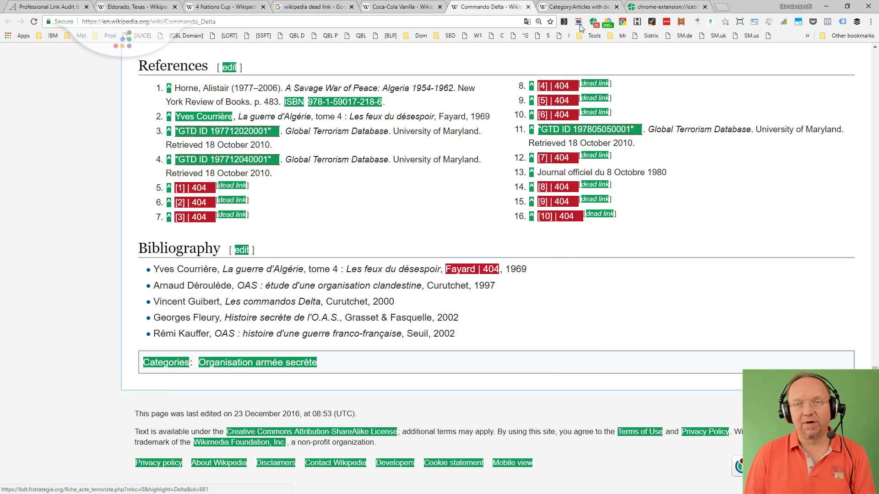
click(577, 7)
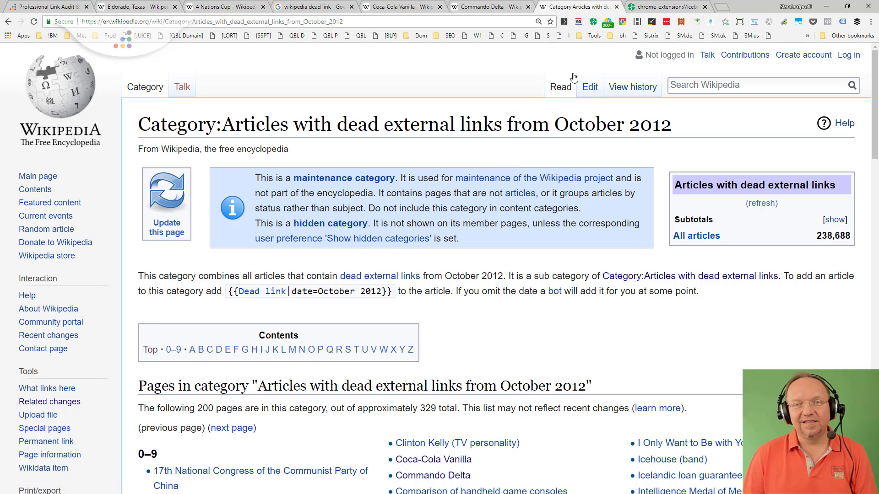
Step: Scan the category page's 429 links and jump to its single broken link, ABBYY (404)
click(594, 22)
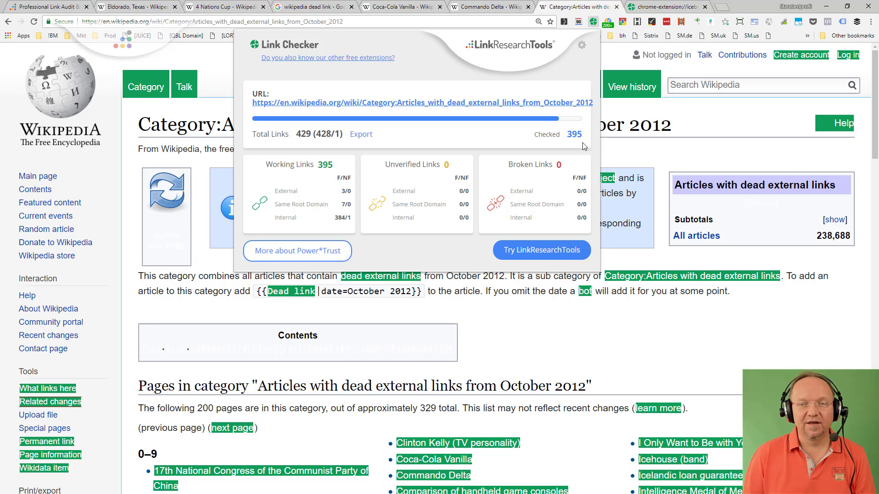
drag(302, 134, 314, 134)
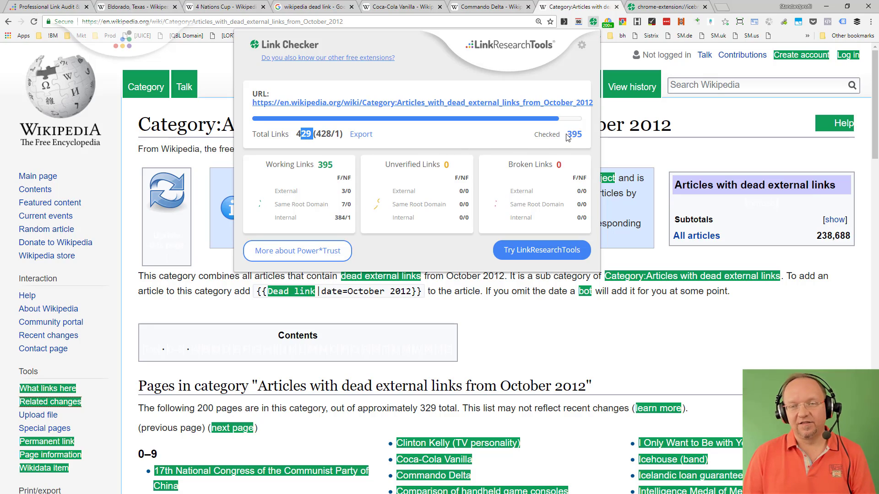
drag(567, 134, 580, 133)
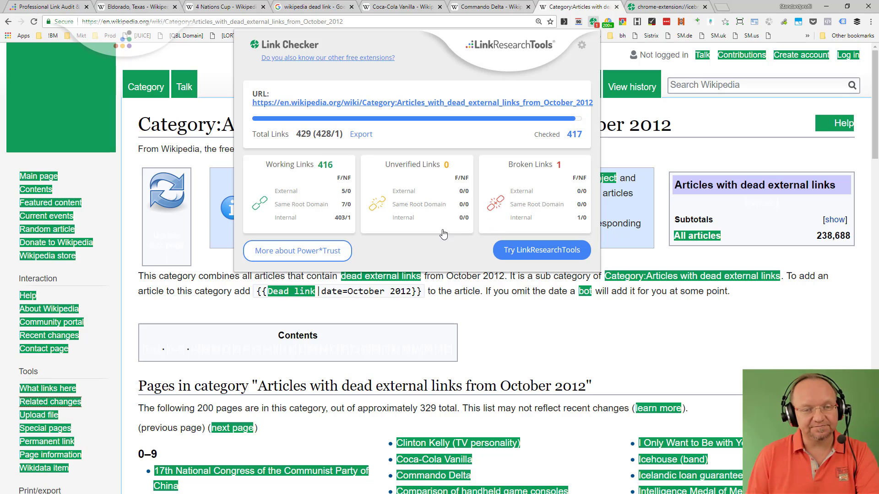
click(579, 221)
Step: Close the link check results and go back to the Commando Delta article
click(102, 173)
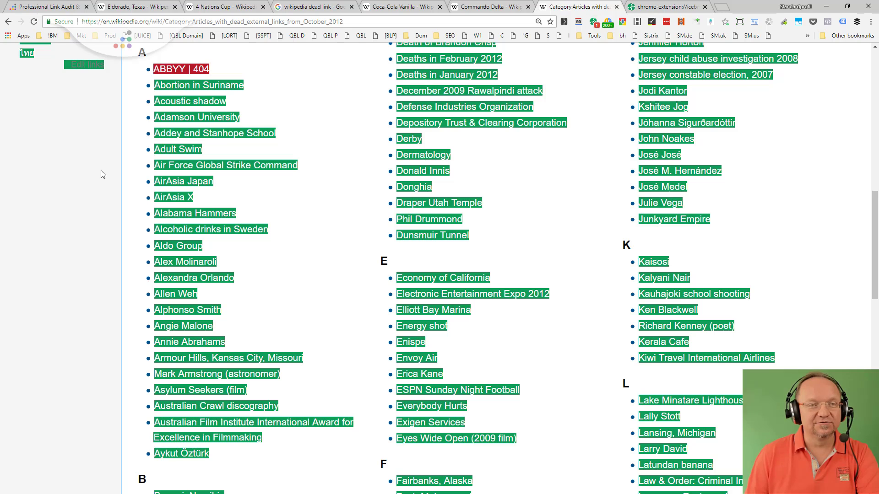
scroll(102, 174, up, 3)
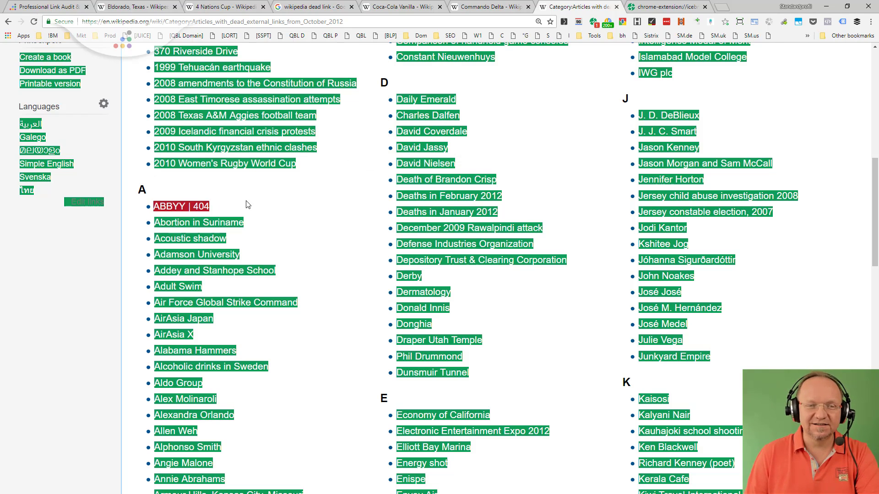
click(501, 6)
scroll(499, 64, up, 15)
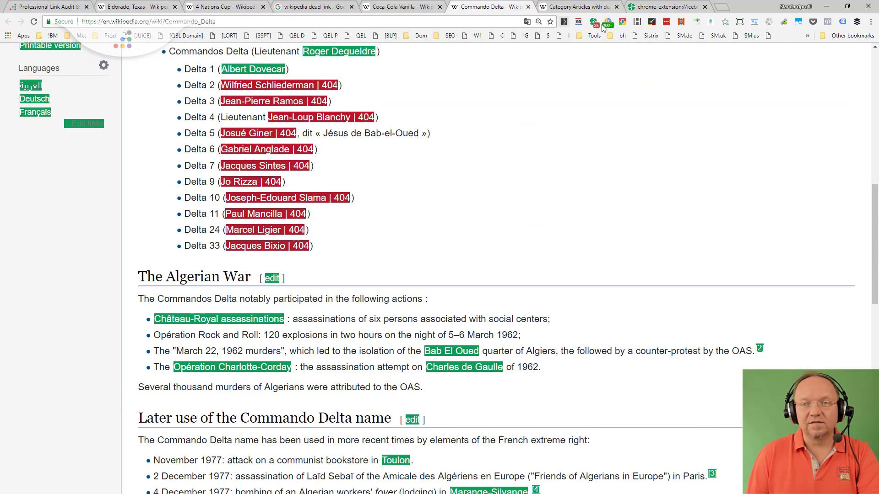
Step: Export Commando Delta's link report and filter out Ok, Same Root Domain and Internal links
click(594, 23)
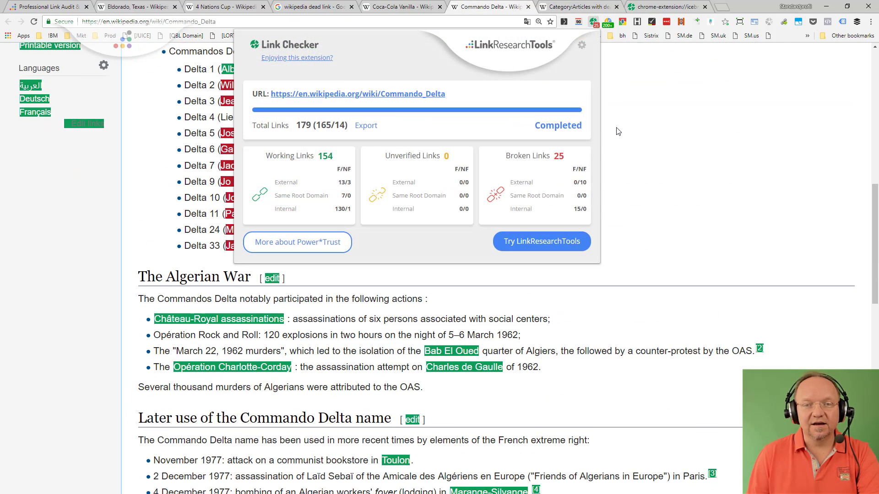
click(366, 127)
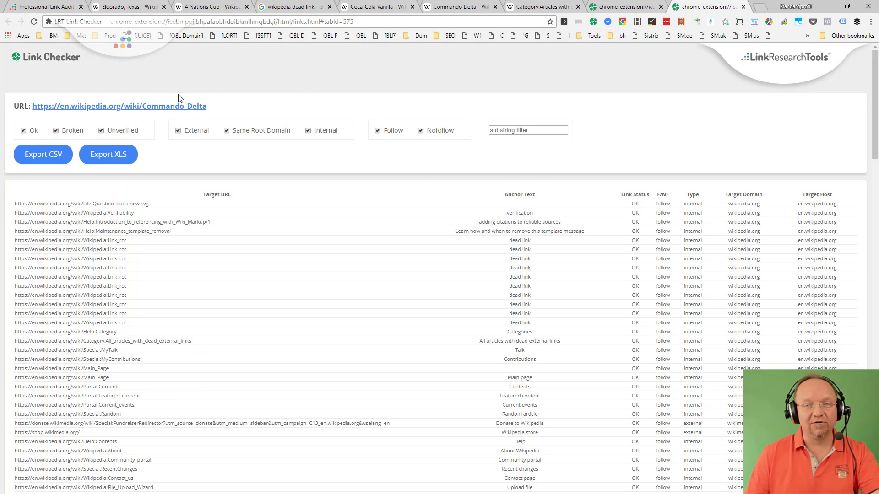
click(23, 132)
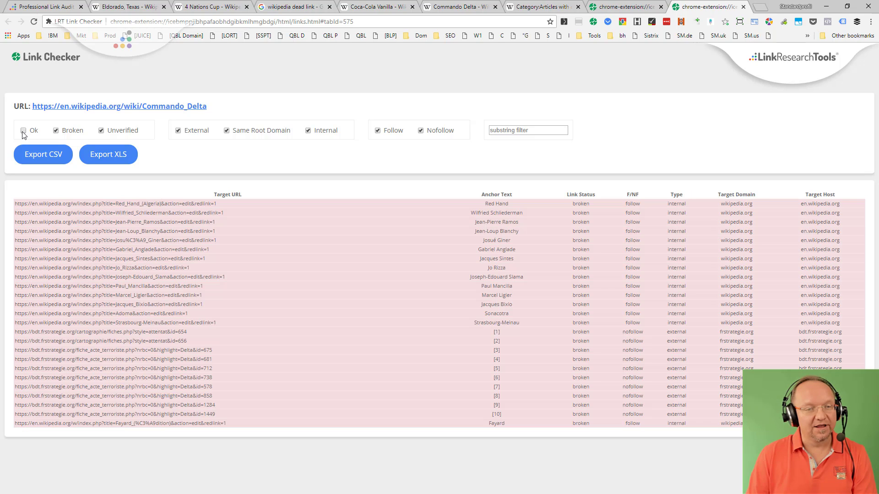
click(56, 131)
click(56, 131)
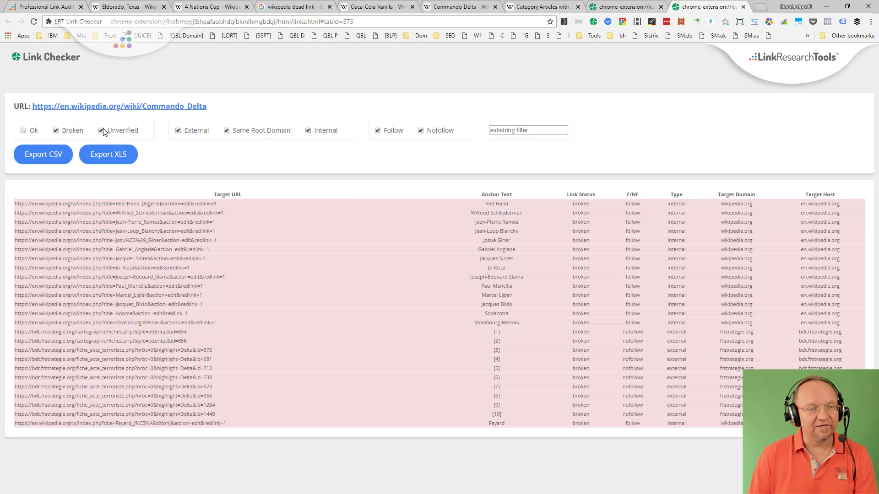
click(227, 131)
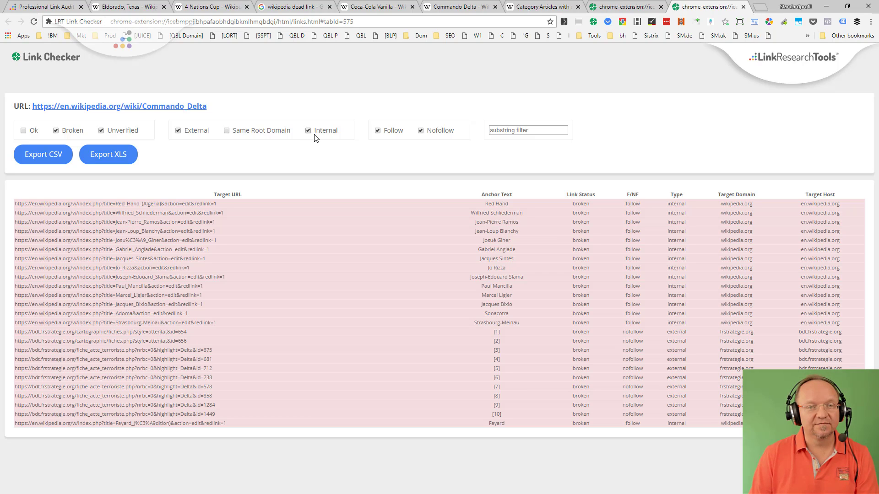
click(309, 132)
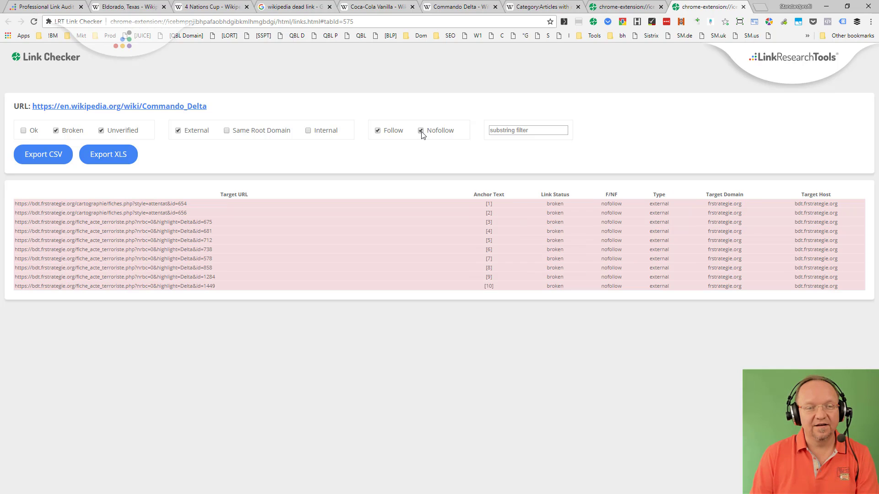